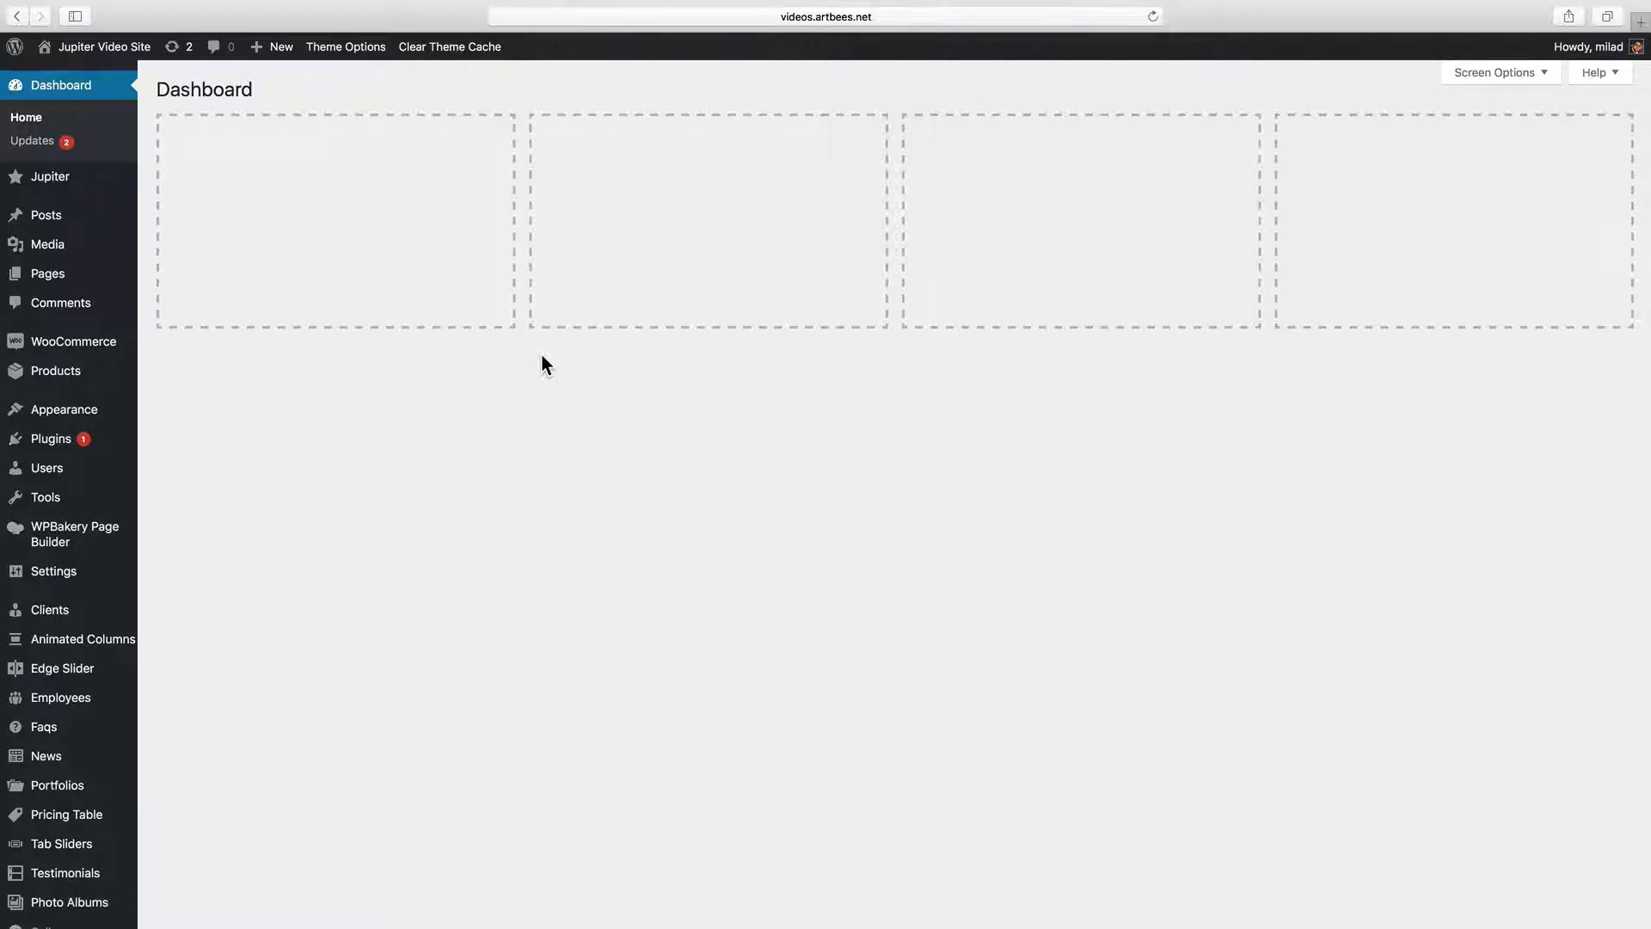
Place two Calendar widgets in Page Widget Area: one between Categories and Meta, one last
{"action": "mouse_move", "coordinate": [103, 411]}
{"action": "left_click", "coordinate": [191, 460]}
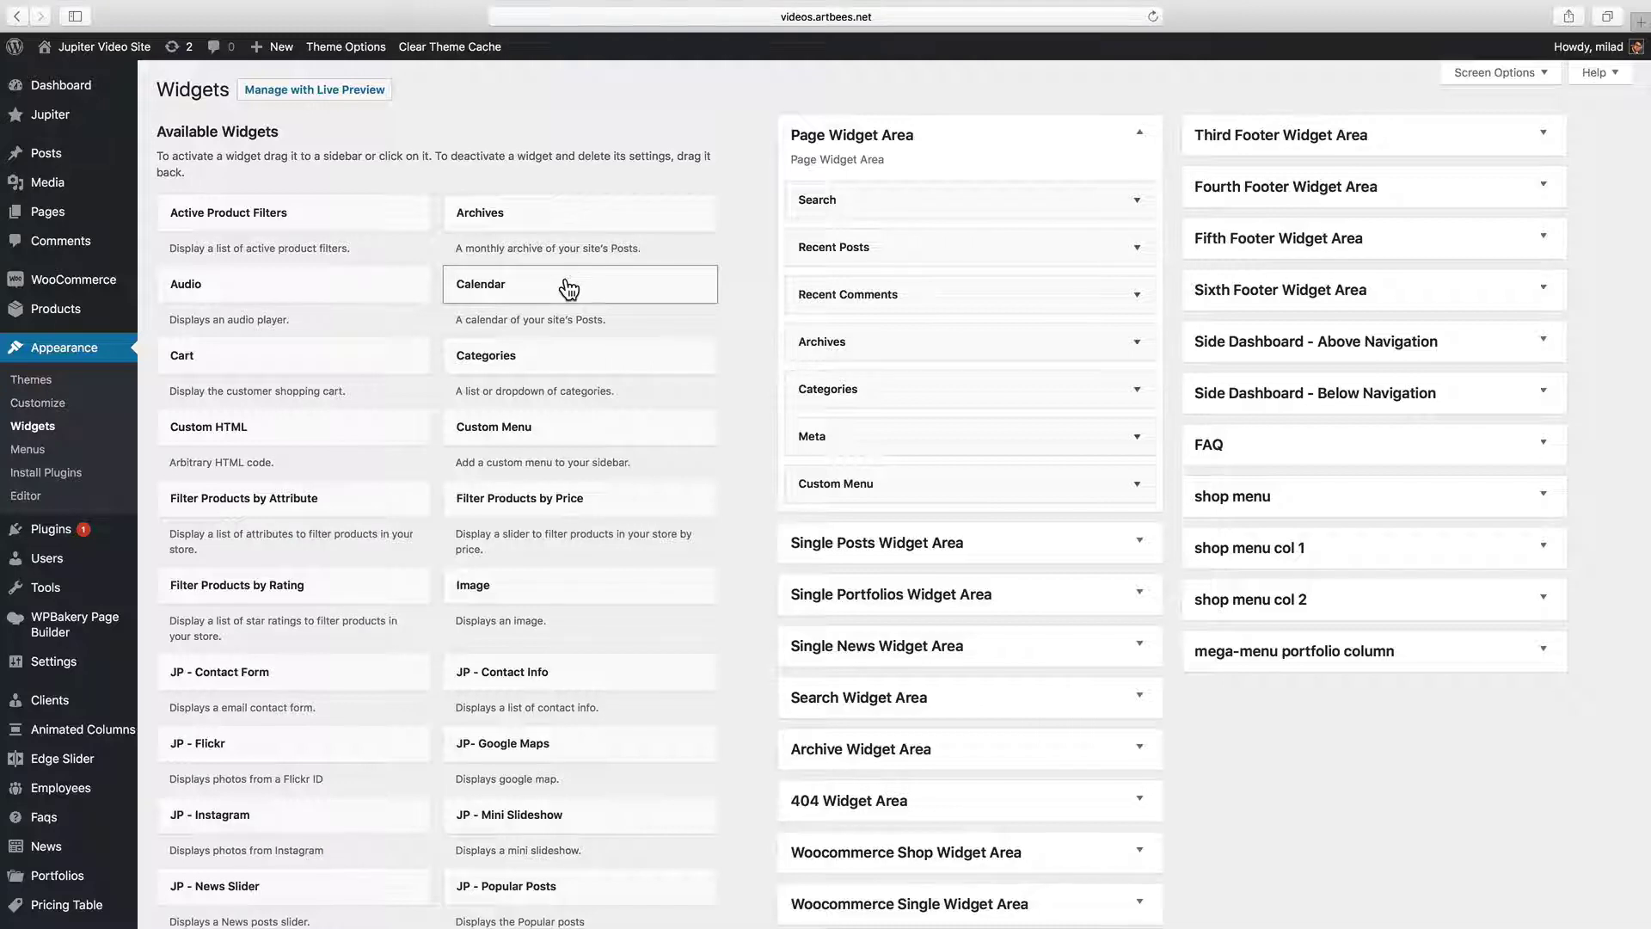
{"action": "left_click_drag", "start_coordinate": [568, 290], "coordinate": [929, 208]}
{"action": "left_click", "coordinate": [687, 290]}
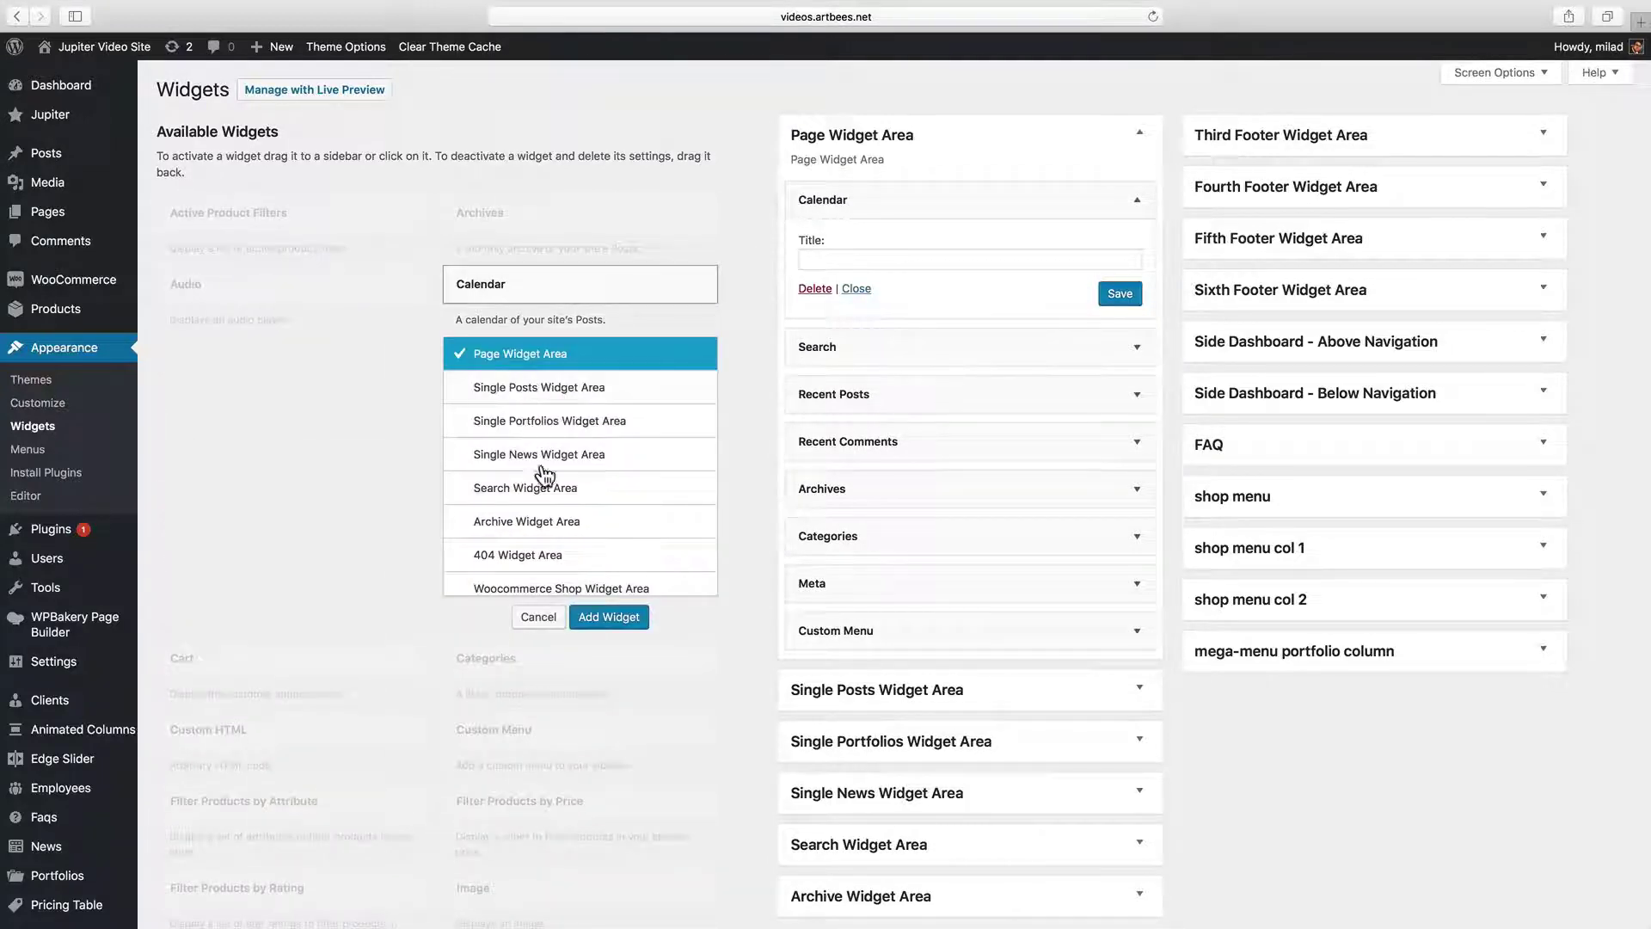
{"action": "left_click", "coordinate": [606, 619]}
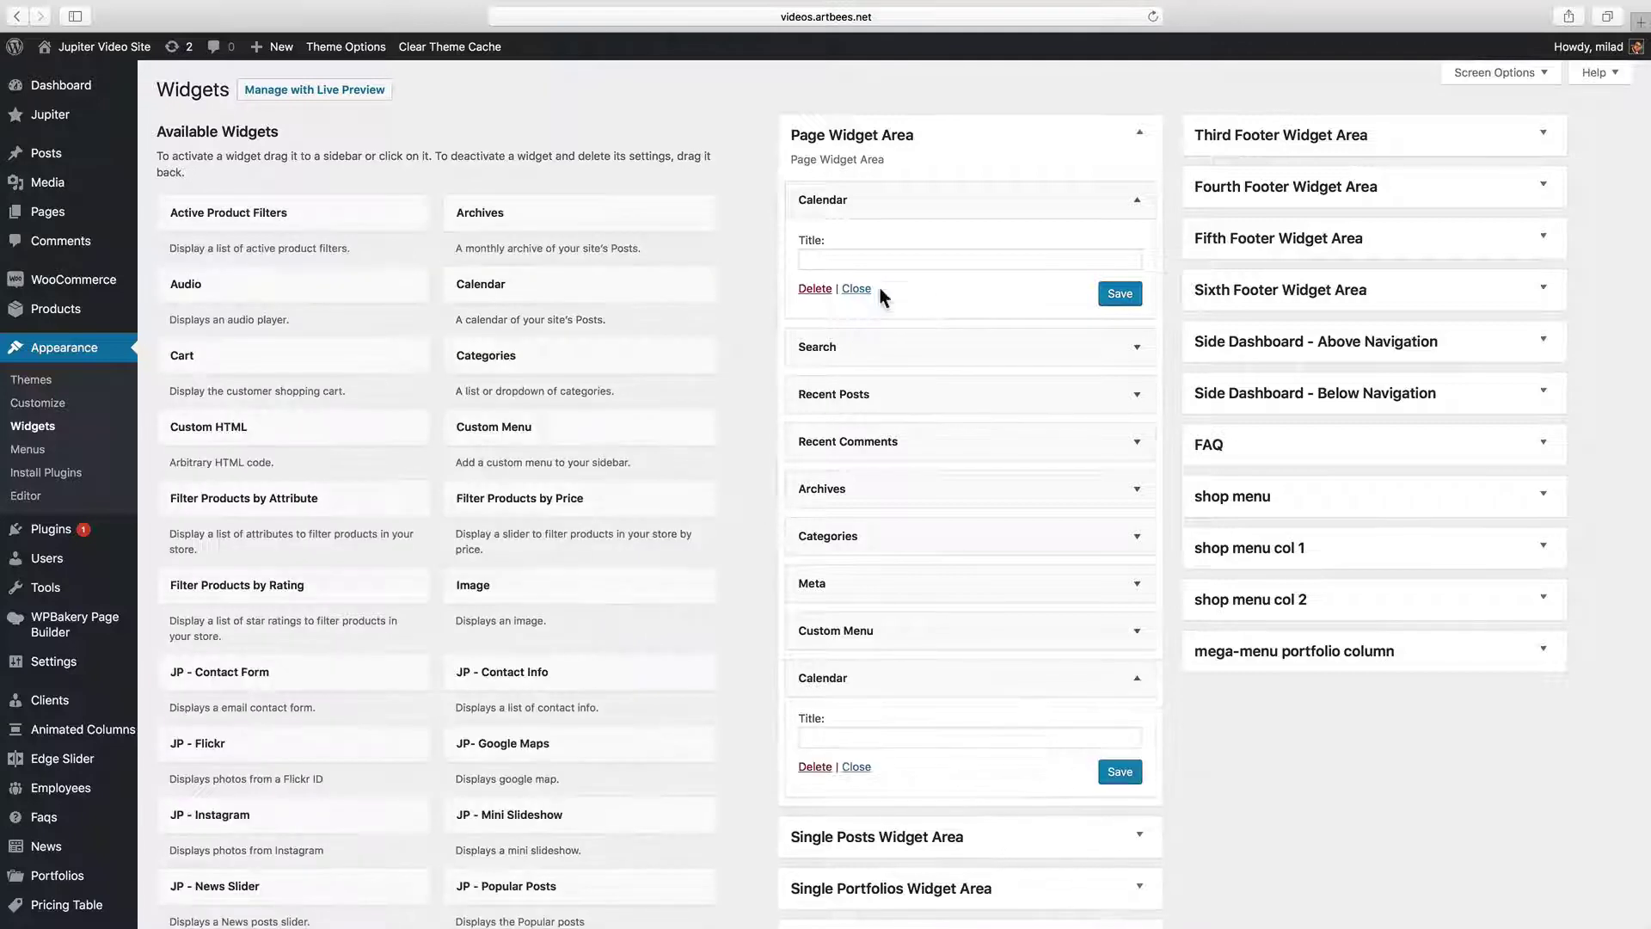
{"action": "left_click_drag", "start_coordinate": [877, 206], "coordinate": [883, 462]}
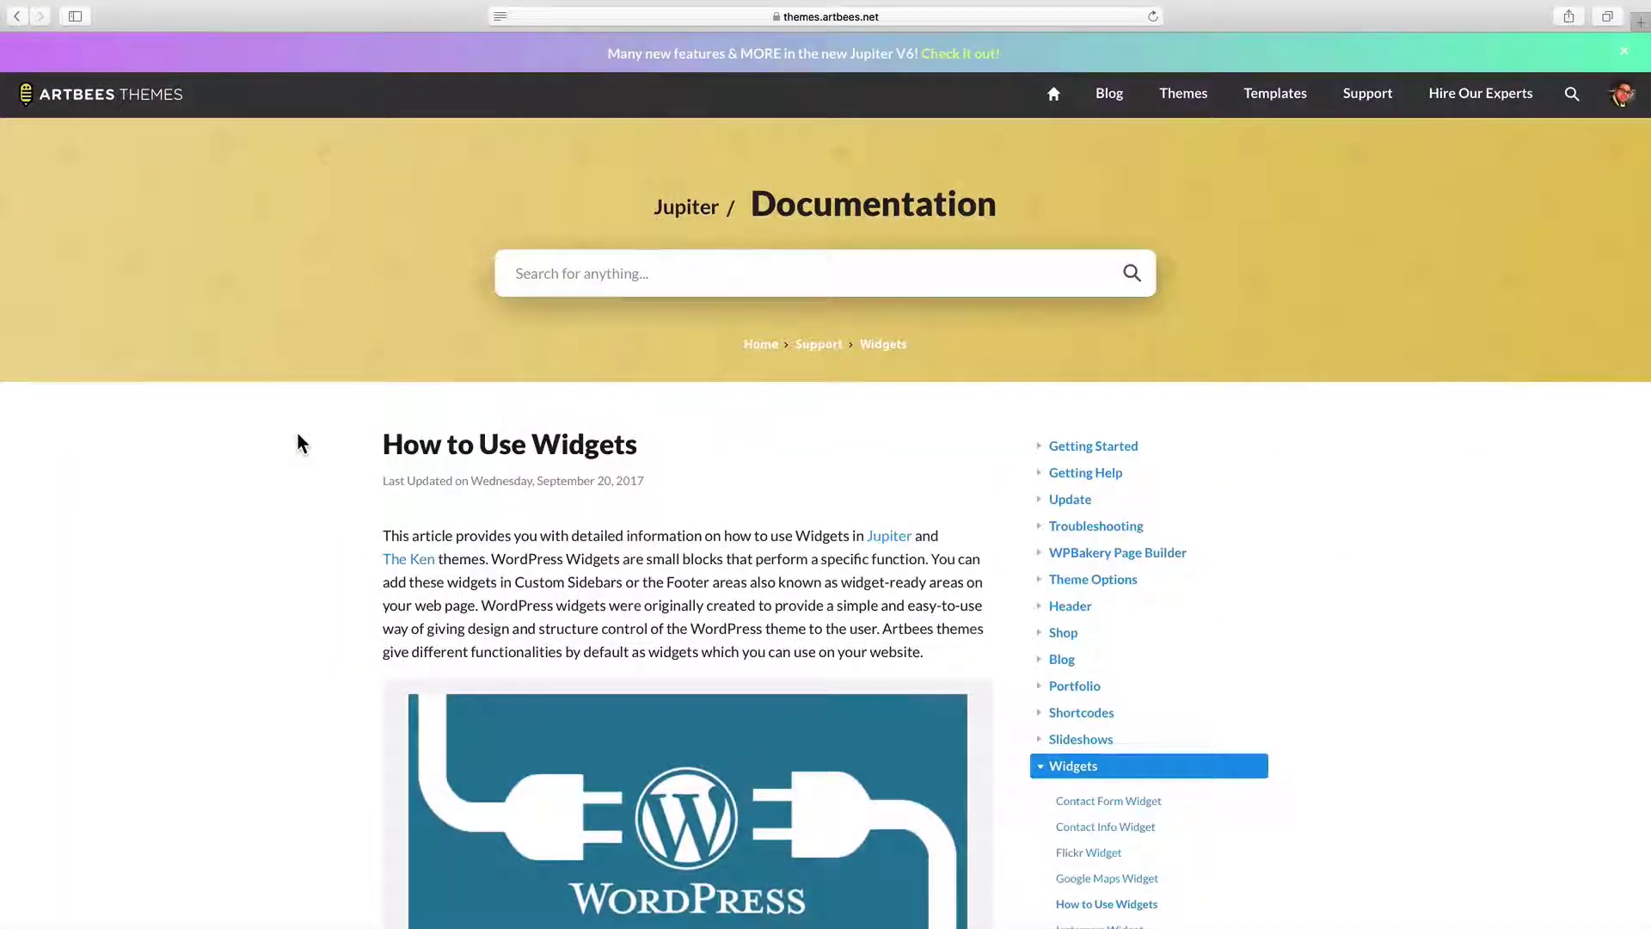
Scroll through the widget areas list in the How to Use Widgets article
{"action": "scroll", "coordinate": [296, 430], "scroll_direction": "down", "scroll_amount": 5}
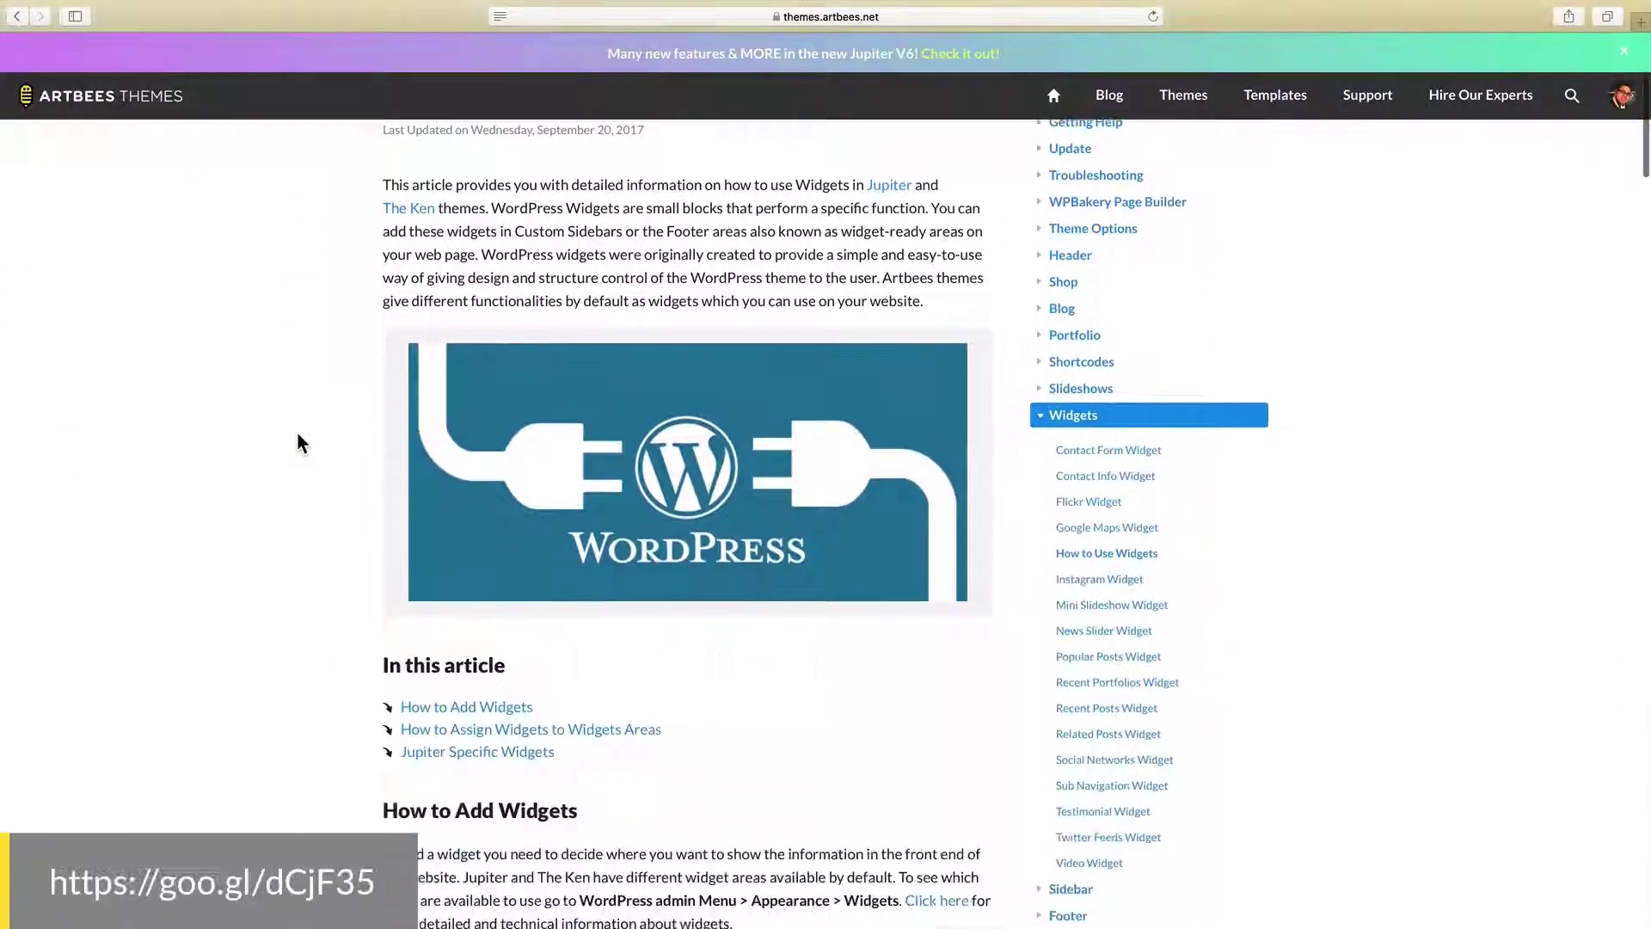
{"action": "scroll", "coordinate": [300, 441], "scroll_direction": "down", "scroll_amount": 15}
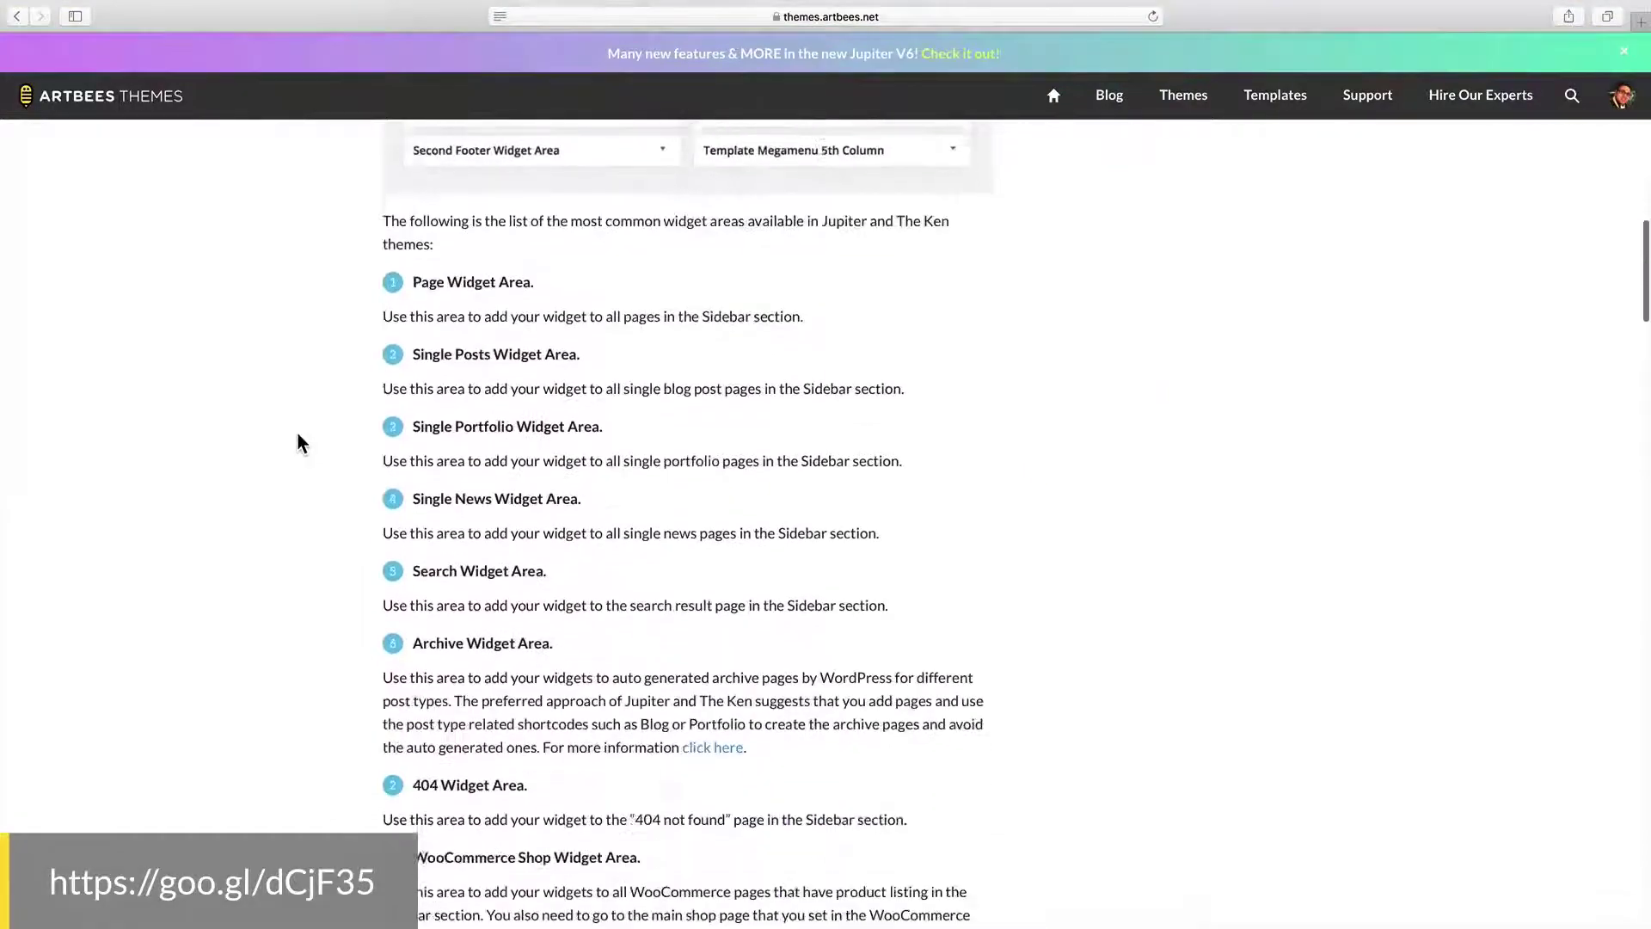
{"action": "scroll", "coordinate": [300, 441], "scroll_direction": "down", "scroll_amount": 13}
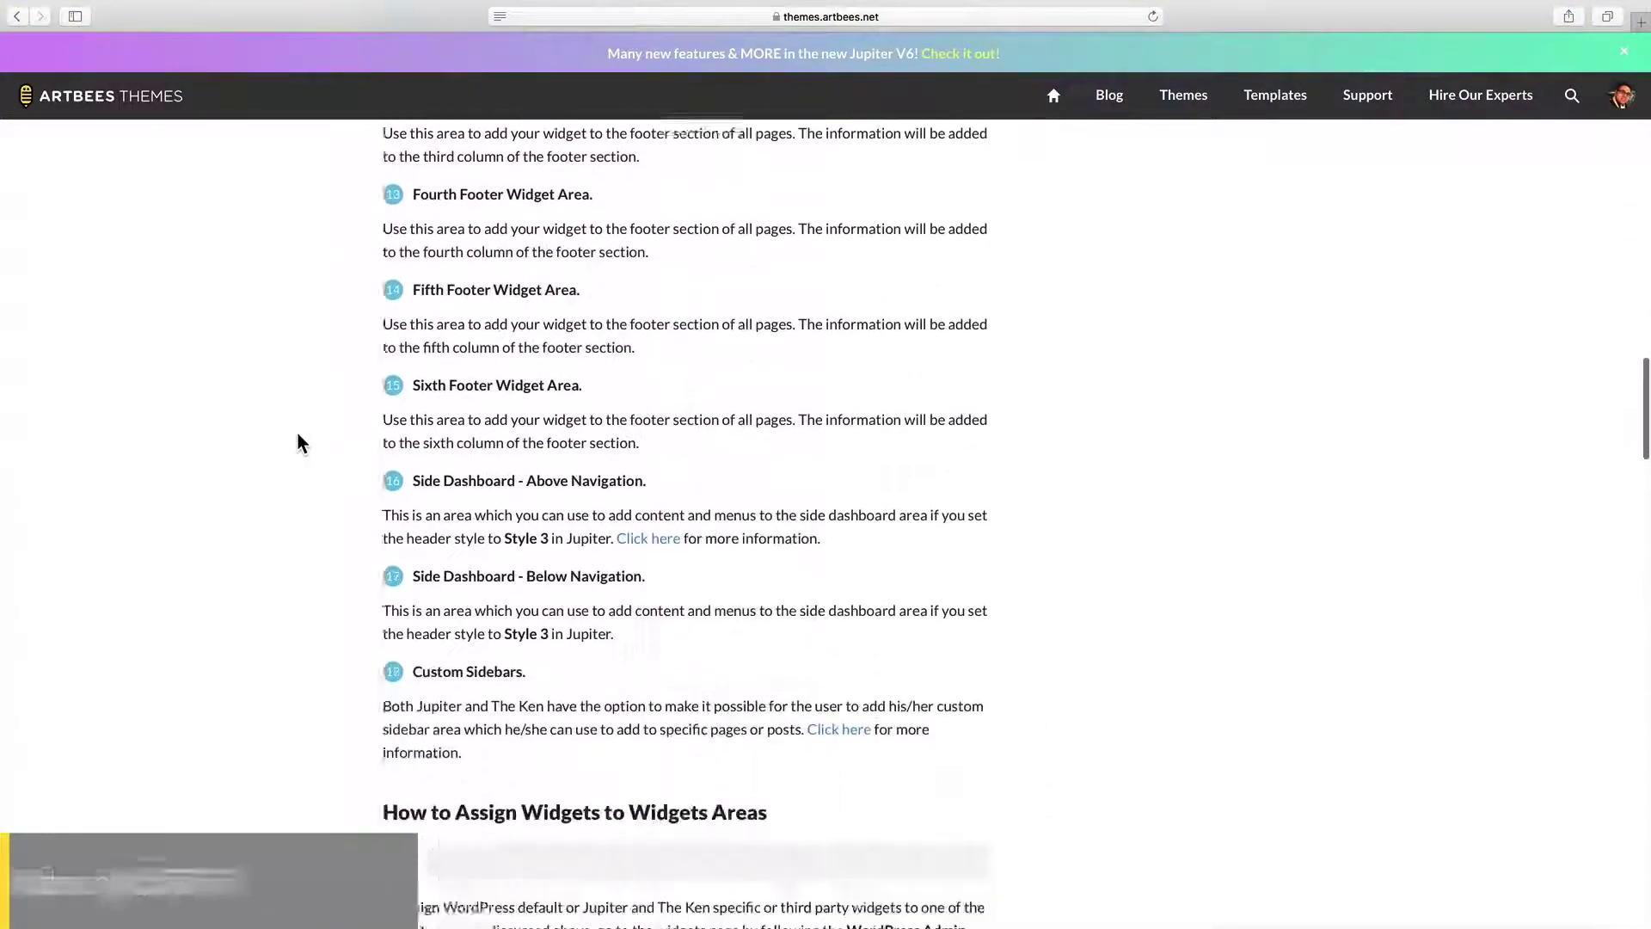
{"action": "scroll", "coordinate": [301, 441], "scroll_direction": "down", "scroll_amount": 2}
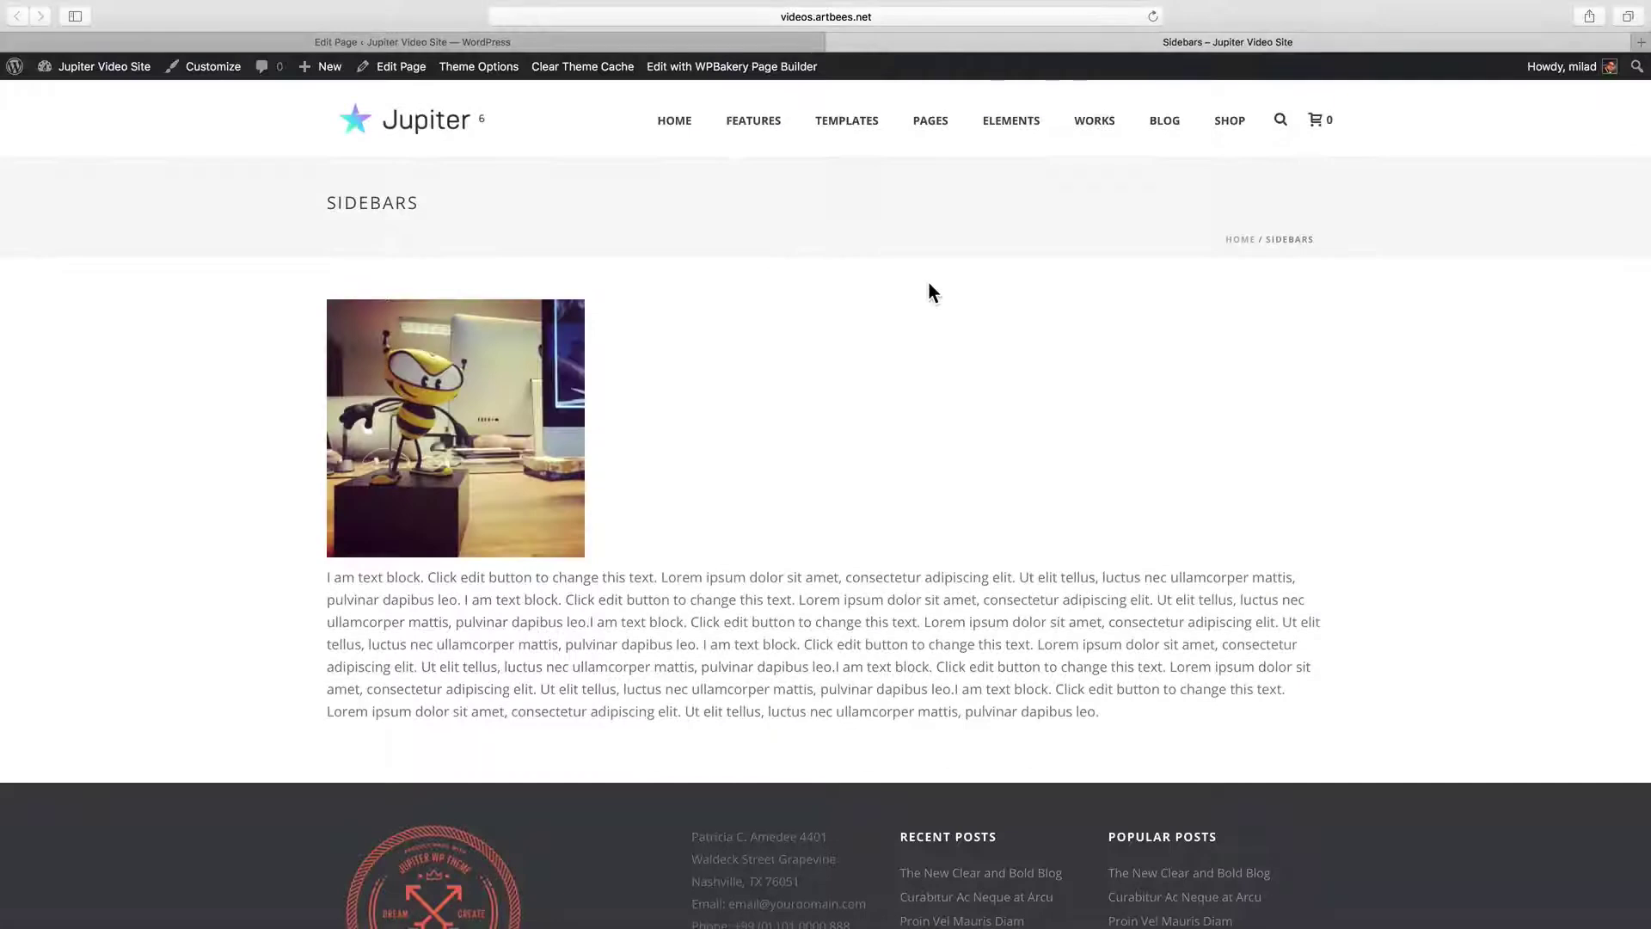
Set the Sidebars page layout to Left Sidebar with Page Widget Area as its custom sidebar
{"action": "key", "text": "ctrl+shift+Tab"}
{"action": "scroll", "coordinate": [928, 293], "scroll_direction": "down", "scroll_amount": 7}
{"action": "scroll", "coordinate": [928, 293], "scroll_direction": "down", "scroll_amount": 1}
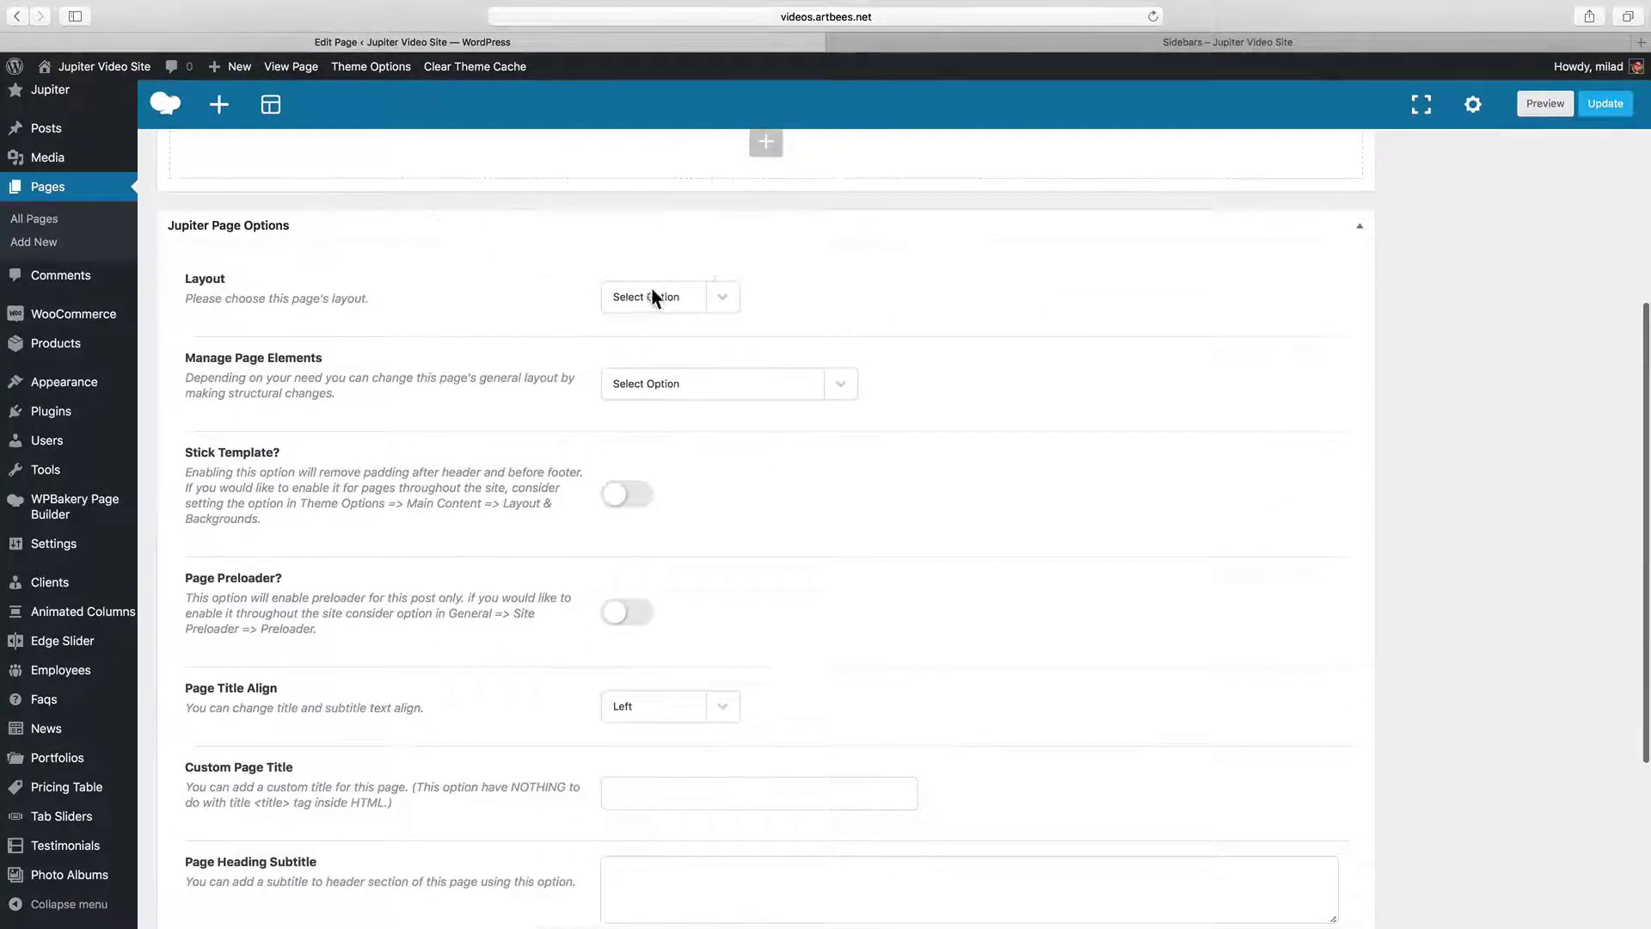
{"action": "left_click", "coordinate": [681, 295]}
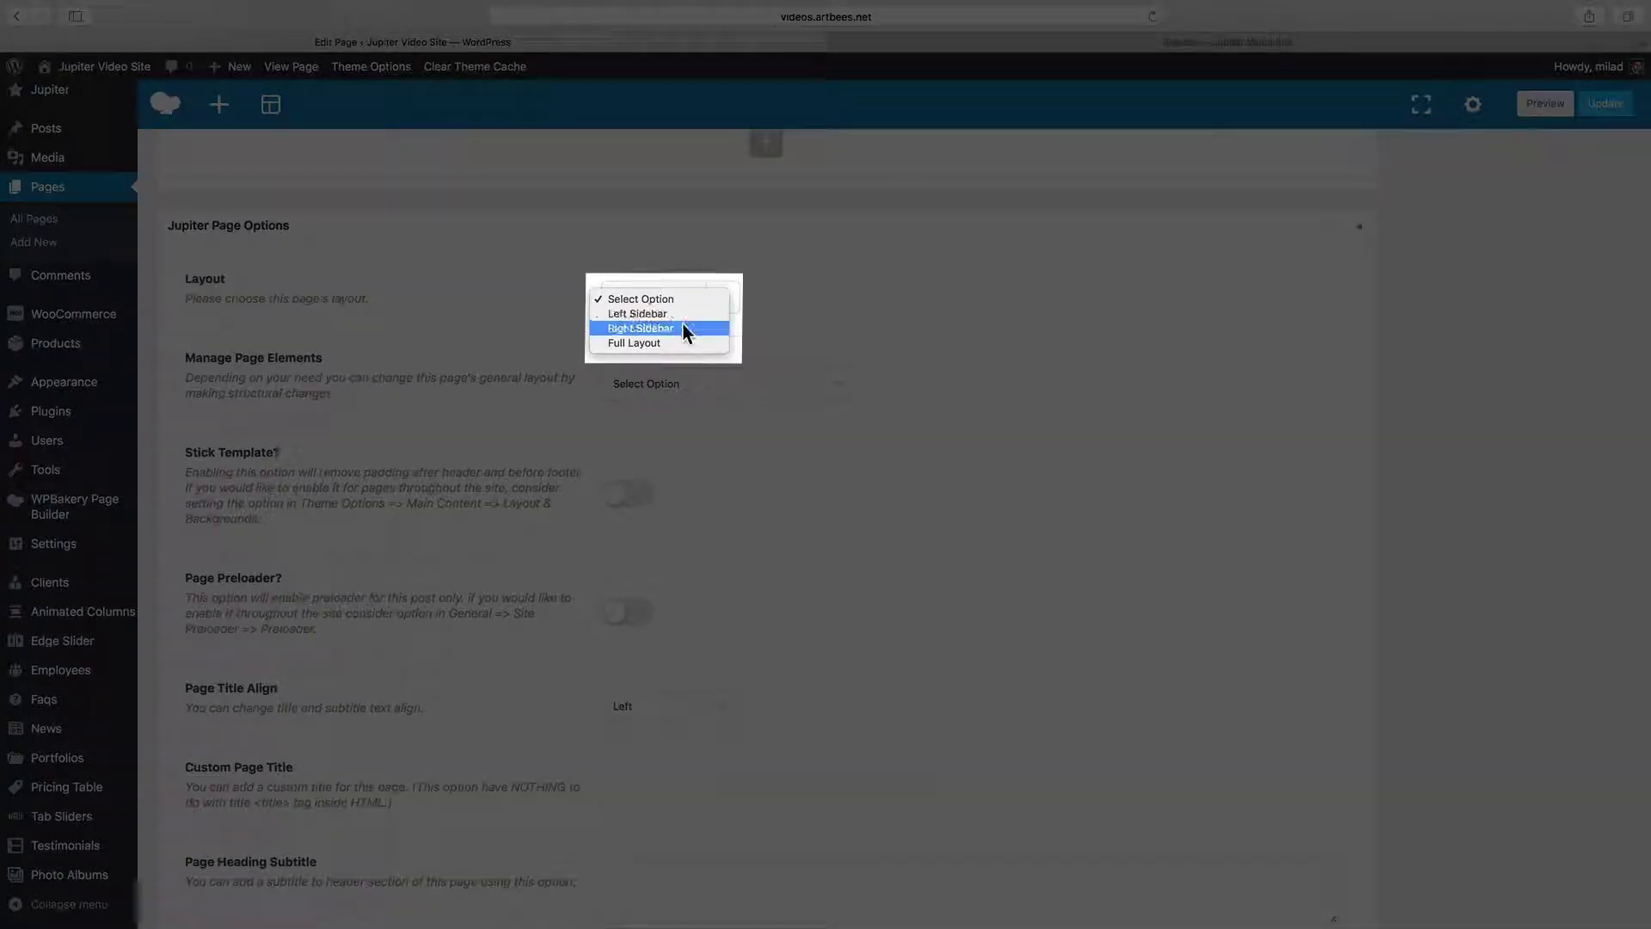
{"action": "left_click", "coordinate": [679, 314]}
{"action": "scroll", "coordinate": [679, 318], "scroll_direction": "down", "scroll_amount": 5}
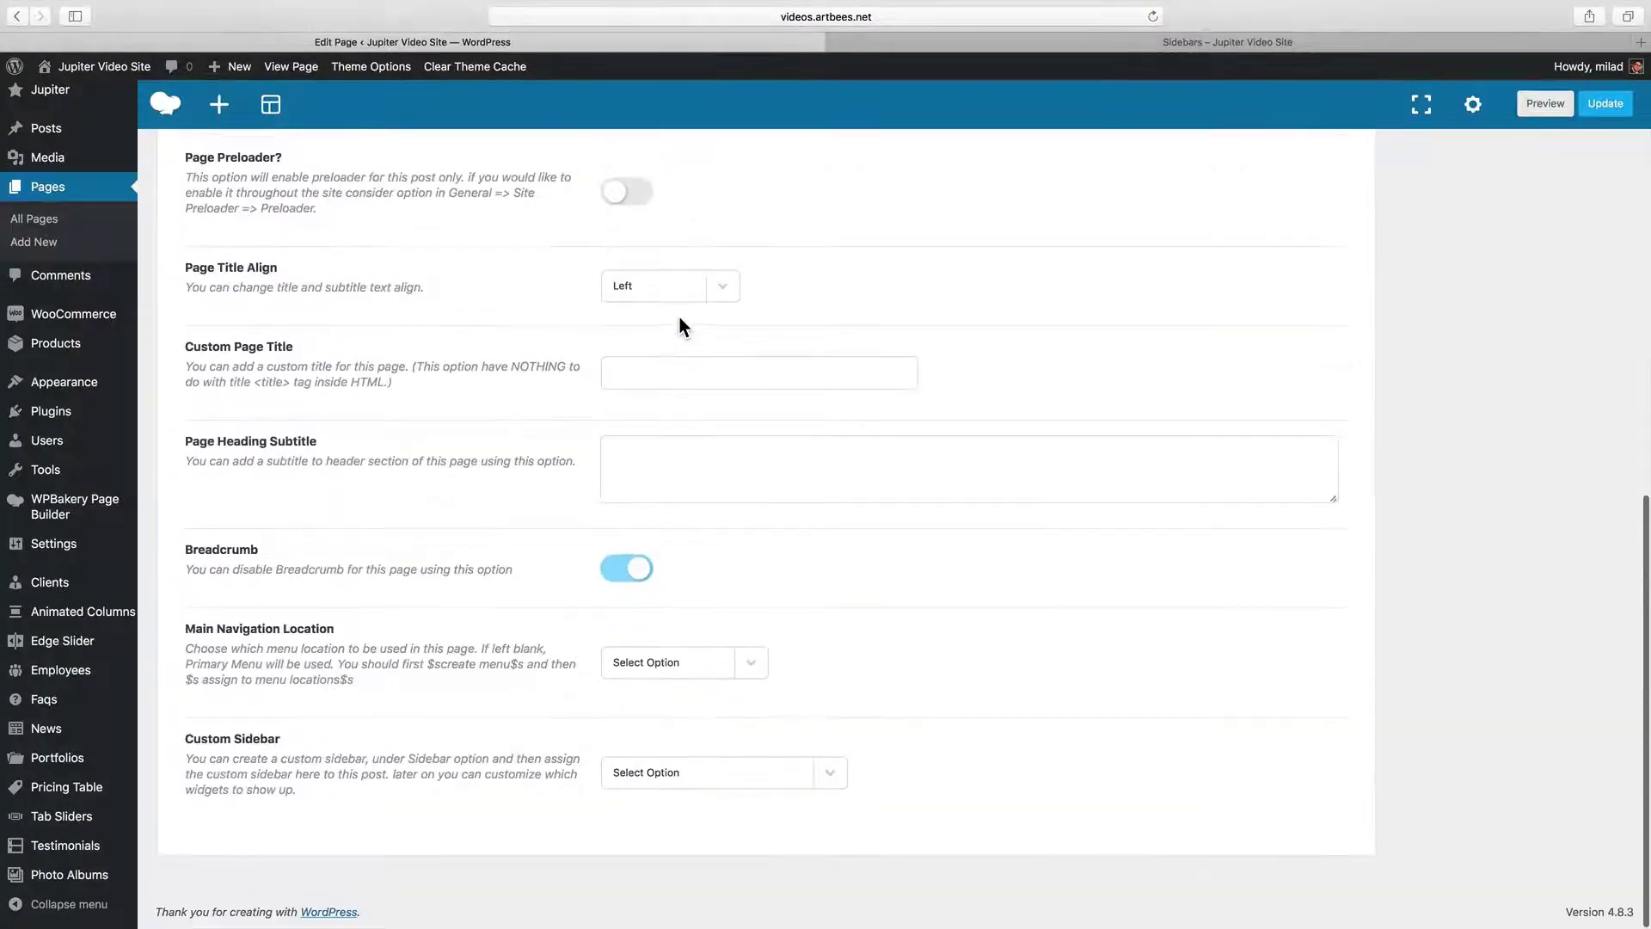
{"action": "left_click", "coordinate": [686, 766]}
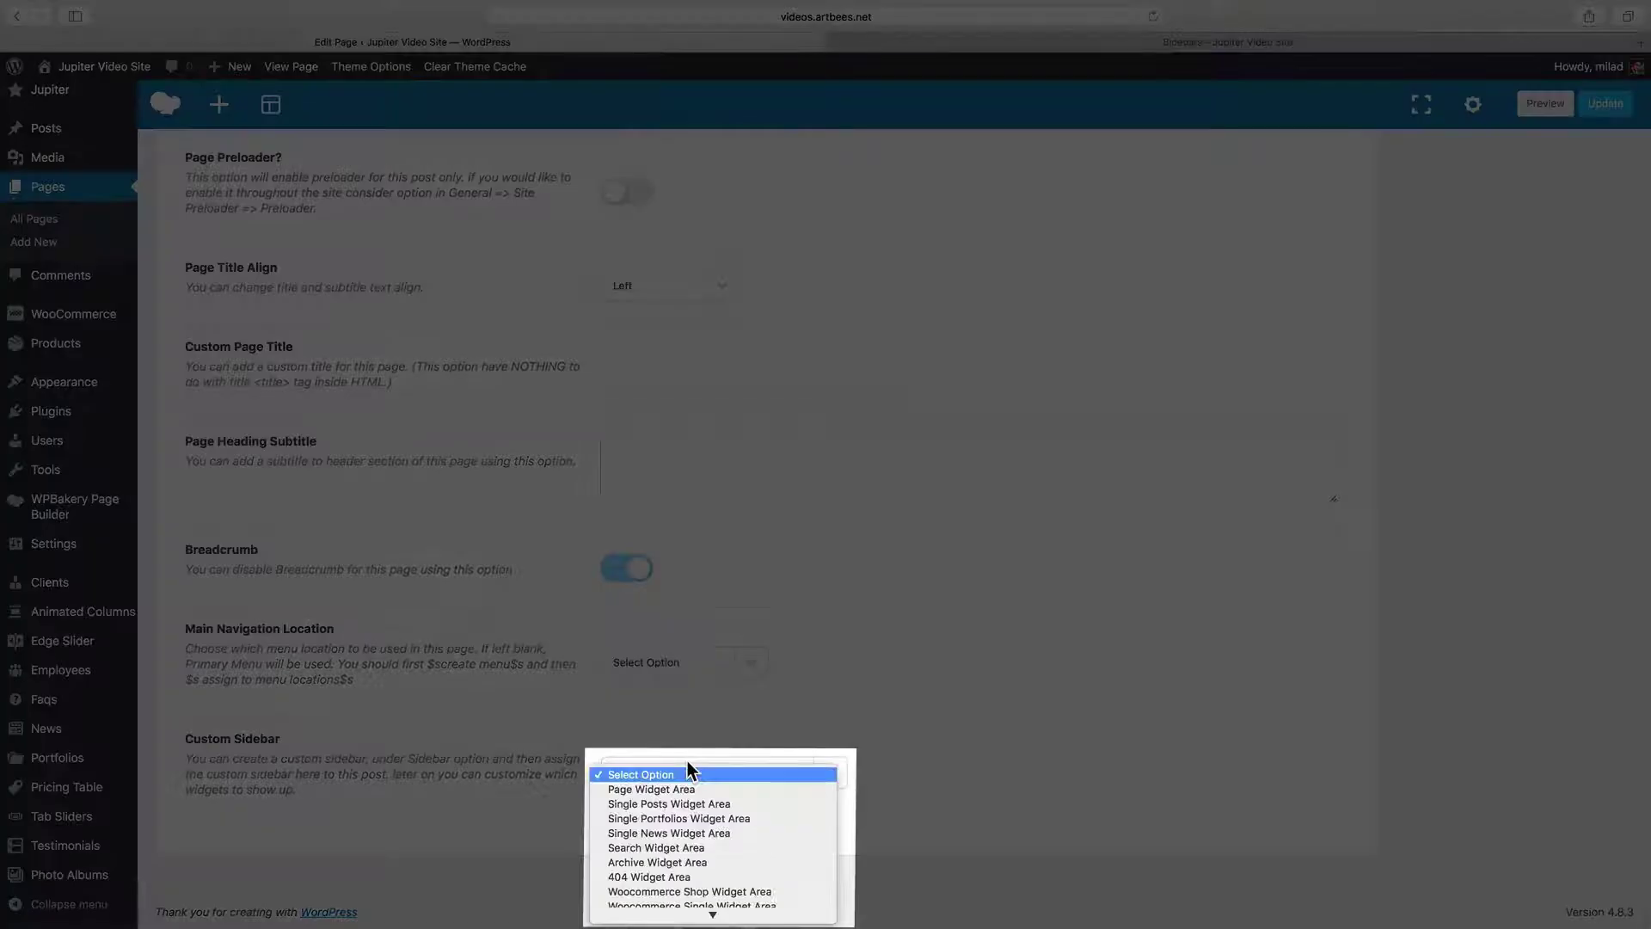
{"action": "left_click", "coordinate": [704, 788]}
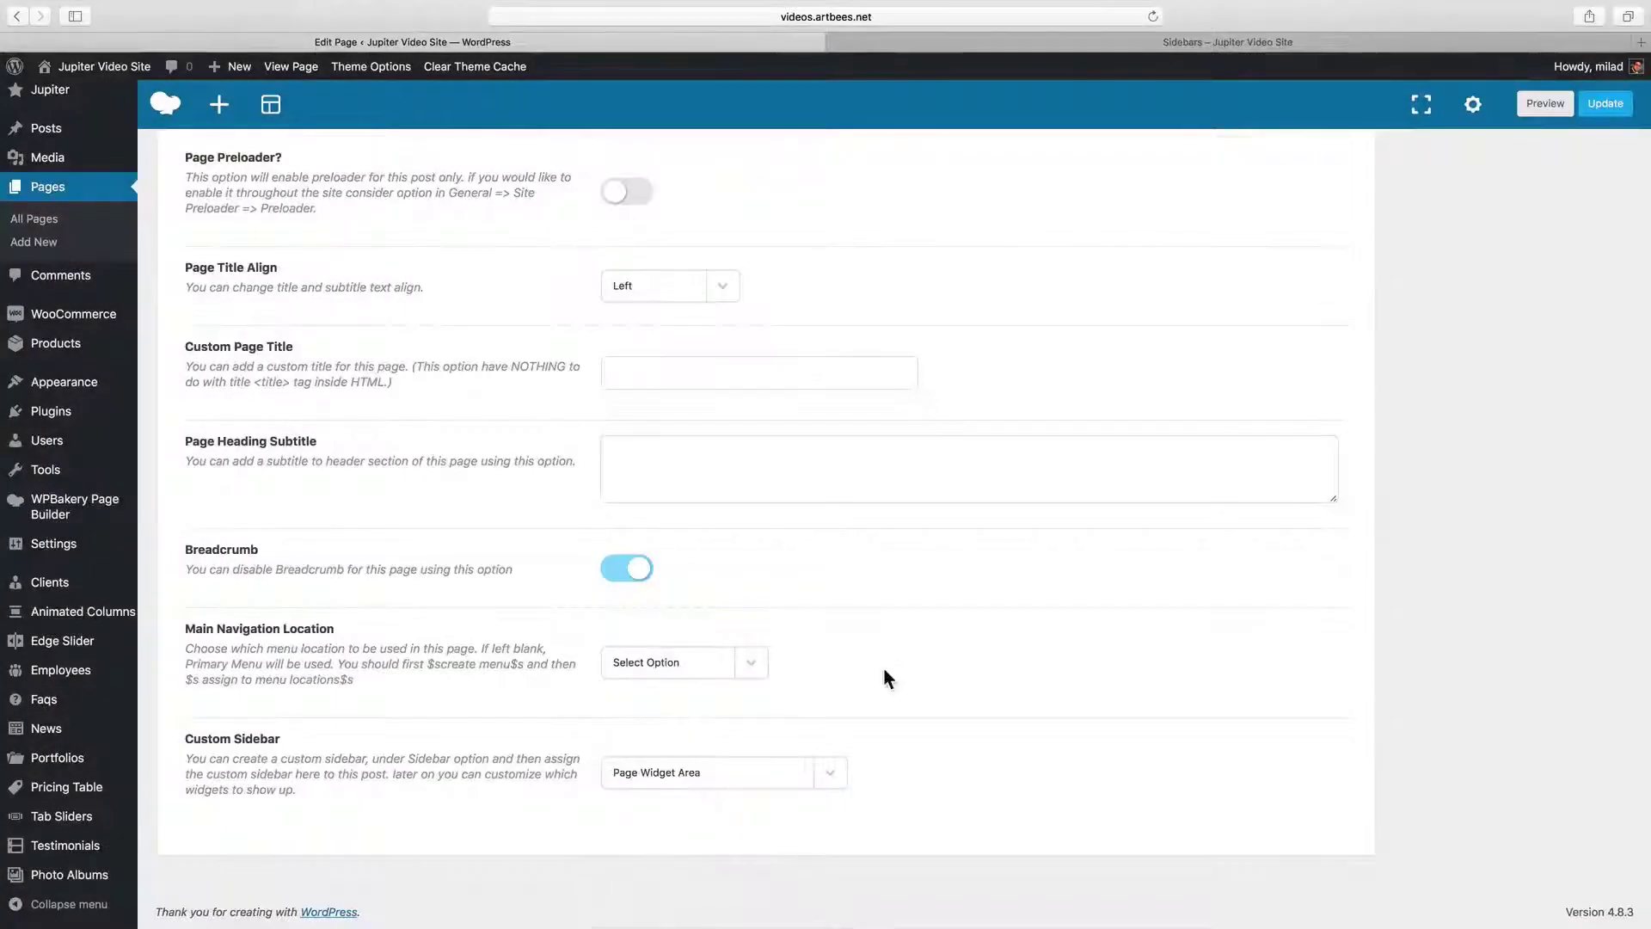
Preview the Sidebars page, then close the preview tab
{"action": "scroll", "coordinate": [932, 634], "scroll_direction": "up", "scroll_amount": 15}
{"action": "left_click", "coordinate": [1545, 103]}
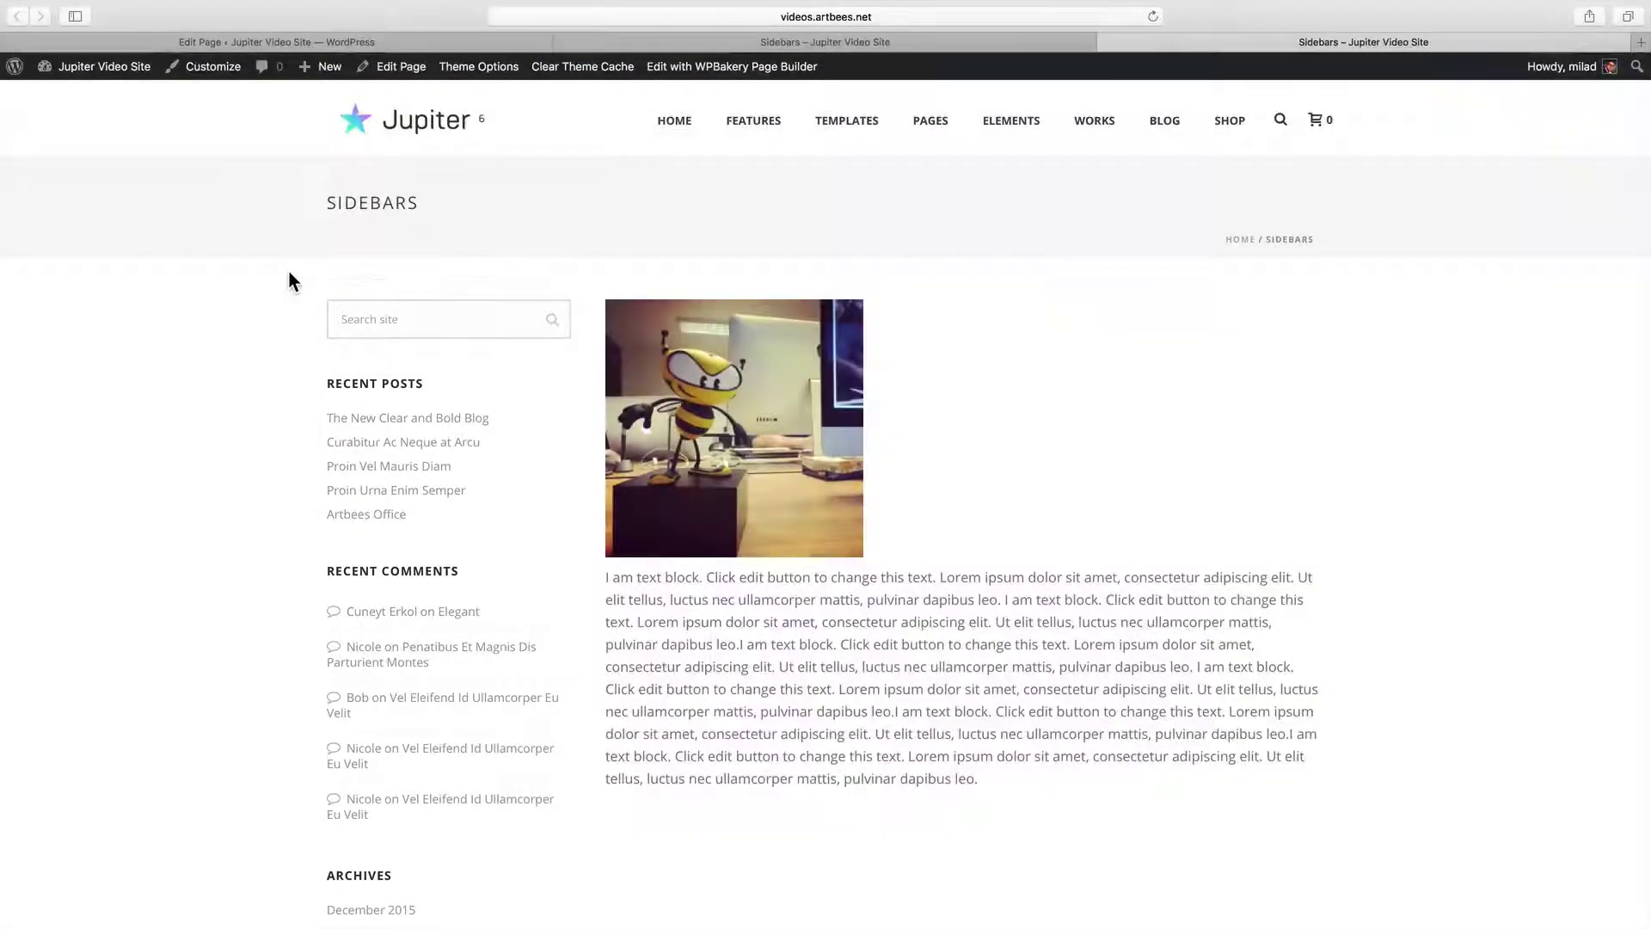
{"action": "key", "text": "super+w"}
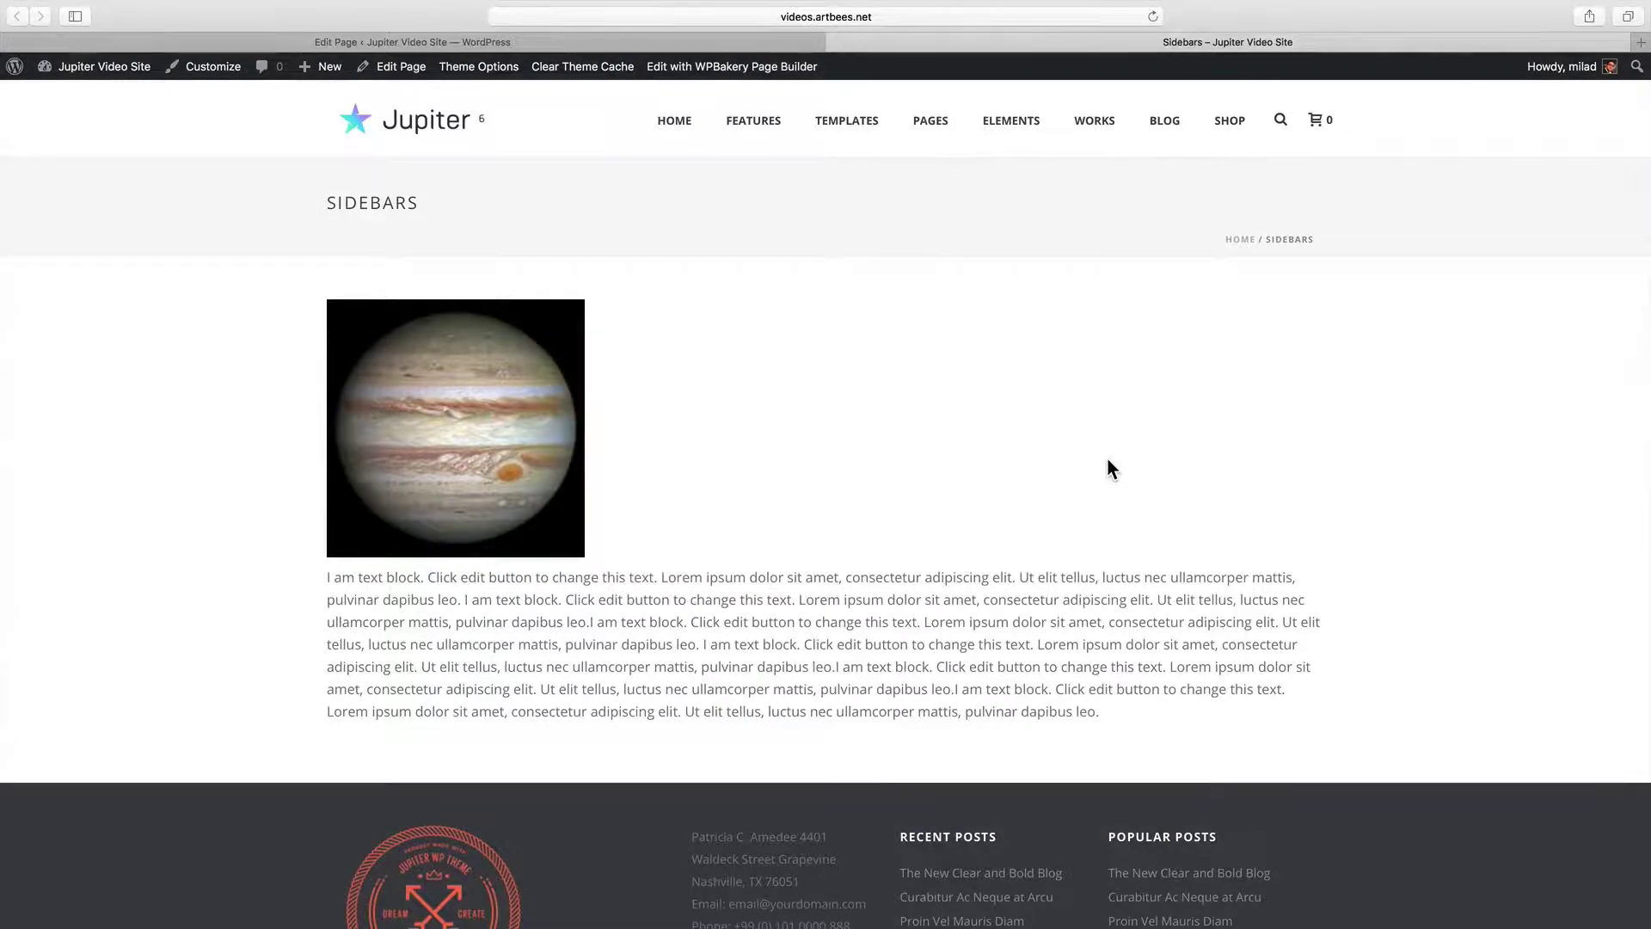
Split the page builder row into 2/3 and 1/3 columns
{"action": "key", "text": "ctrl+shift+Tab"}
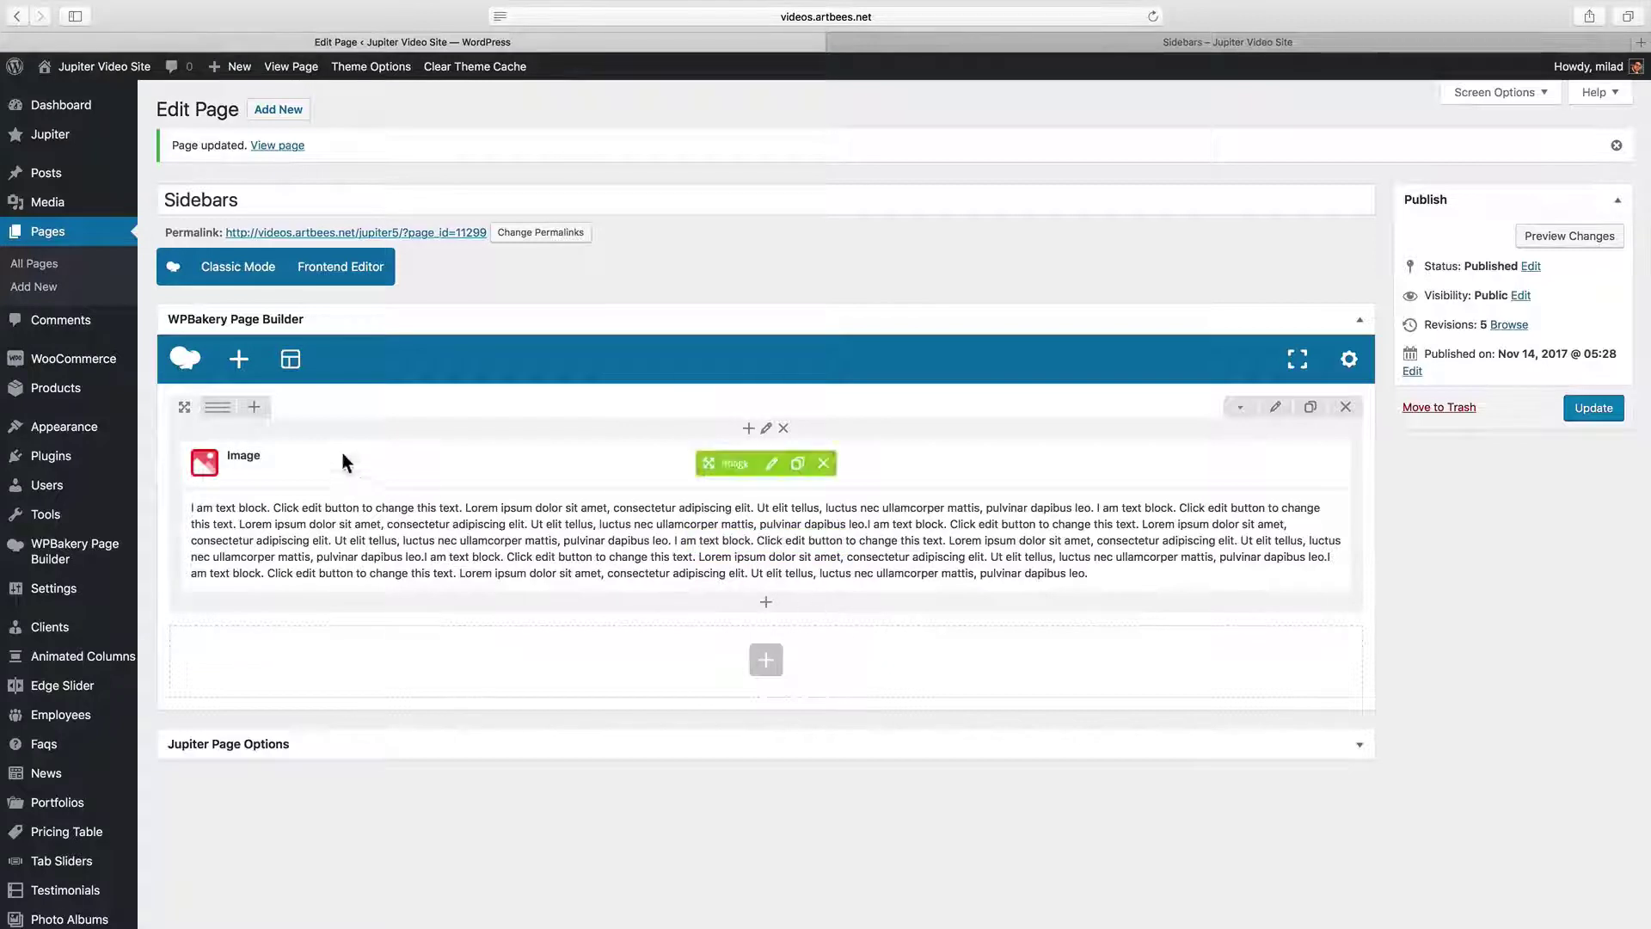
{"action": "mouse_move", "coordinate": [214, 411]}
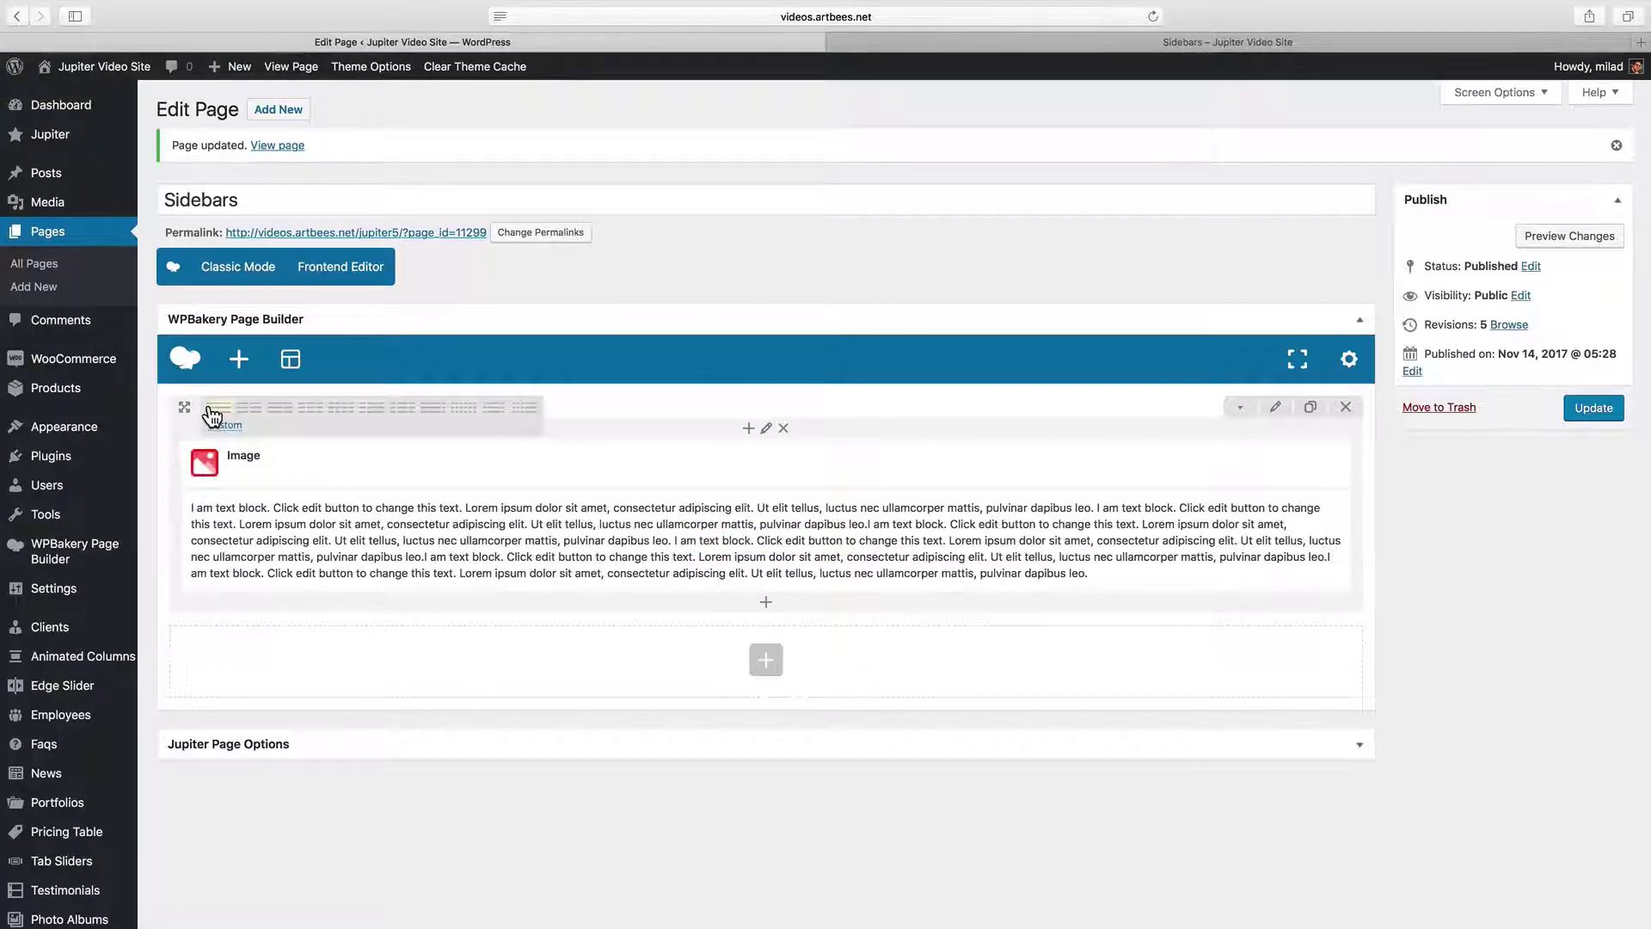
{"action": "left_click", "coordinate": [284, 411]}
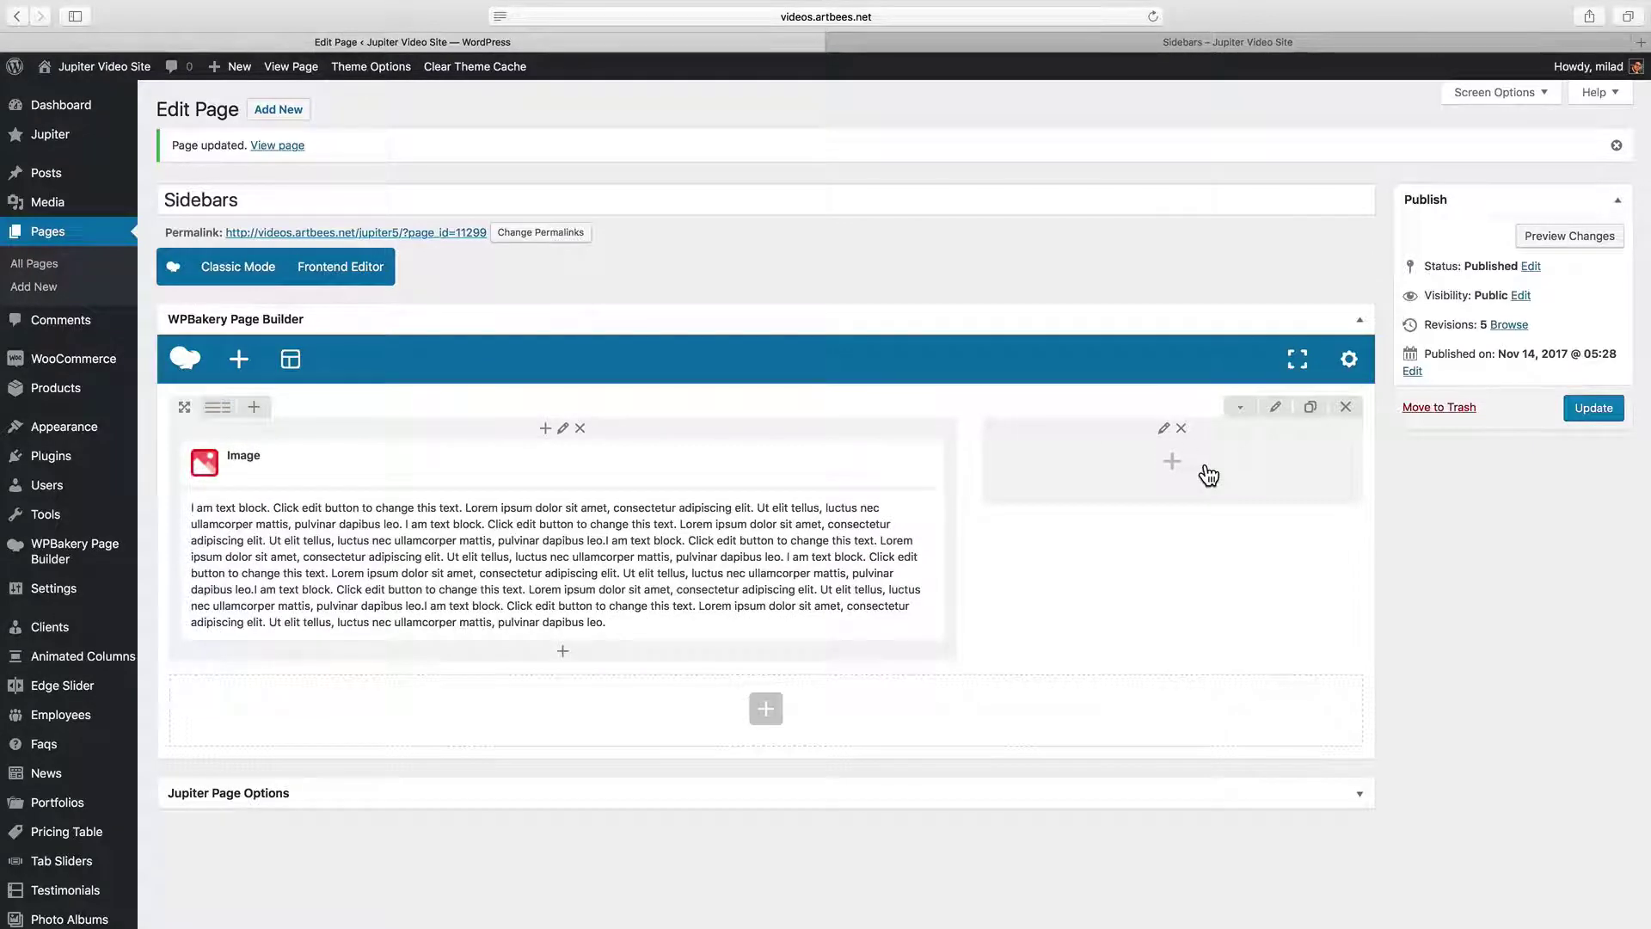
Add a Widgetized Sidebar using Page Widget Area to the right column, save, and preview
{"action": "left_click", "coordinate": [1172, 462]}
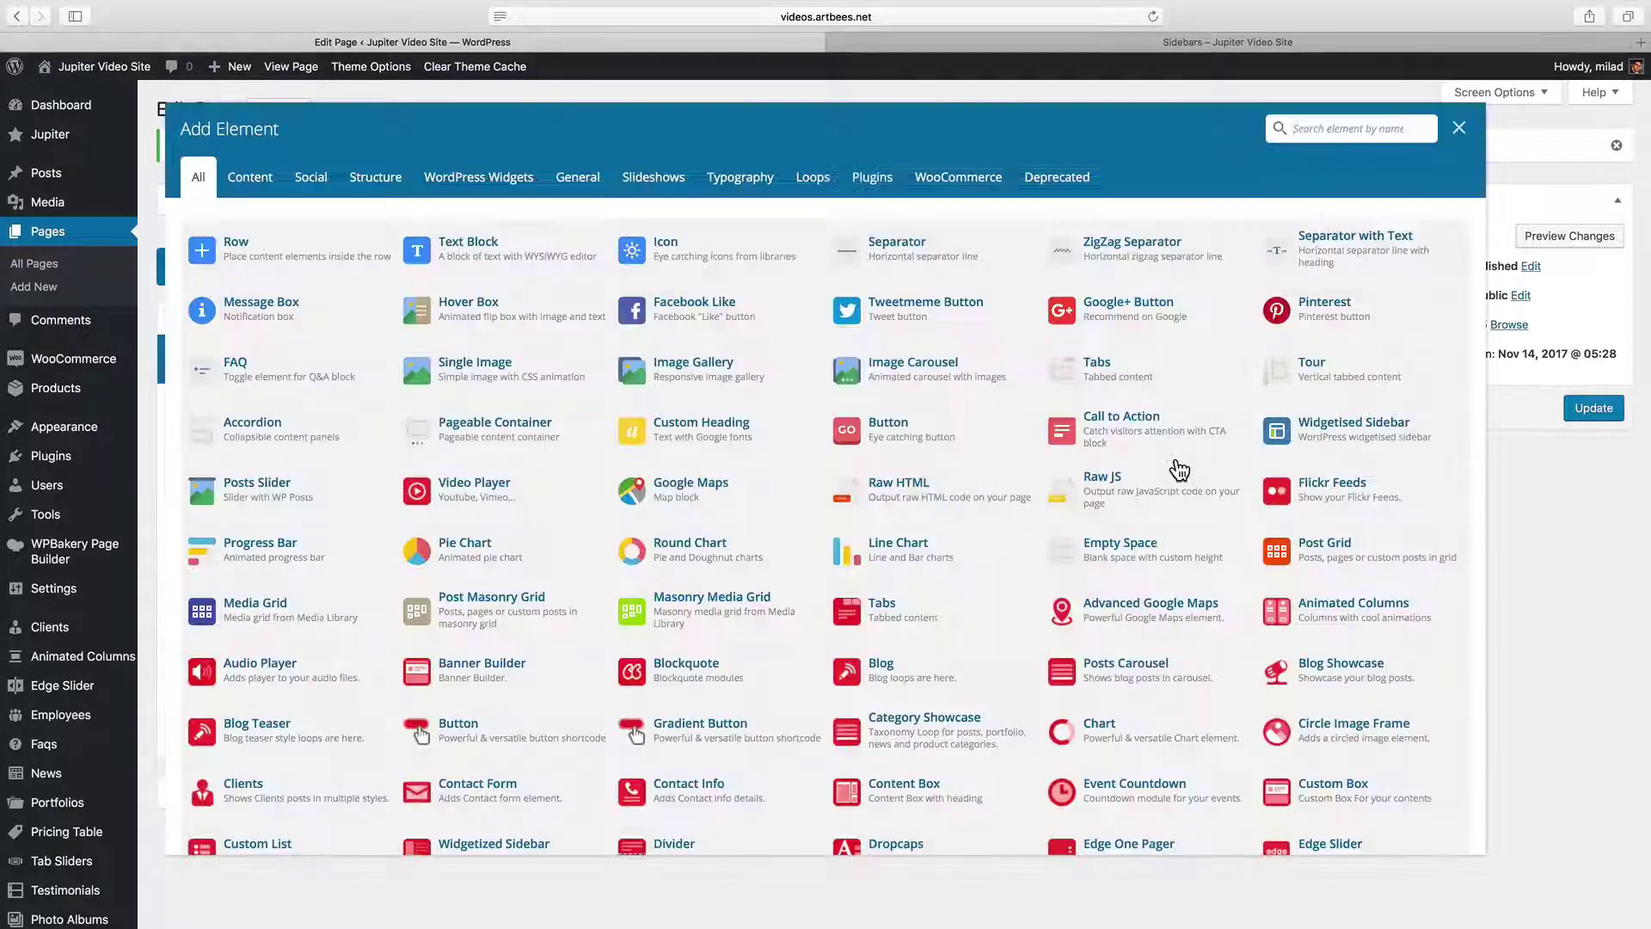
{"action": "type", "text": "widget"}
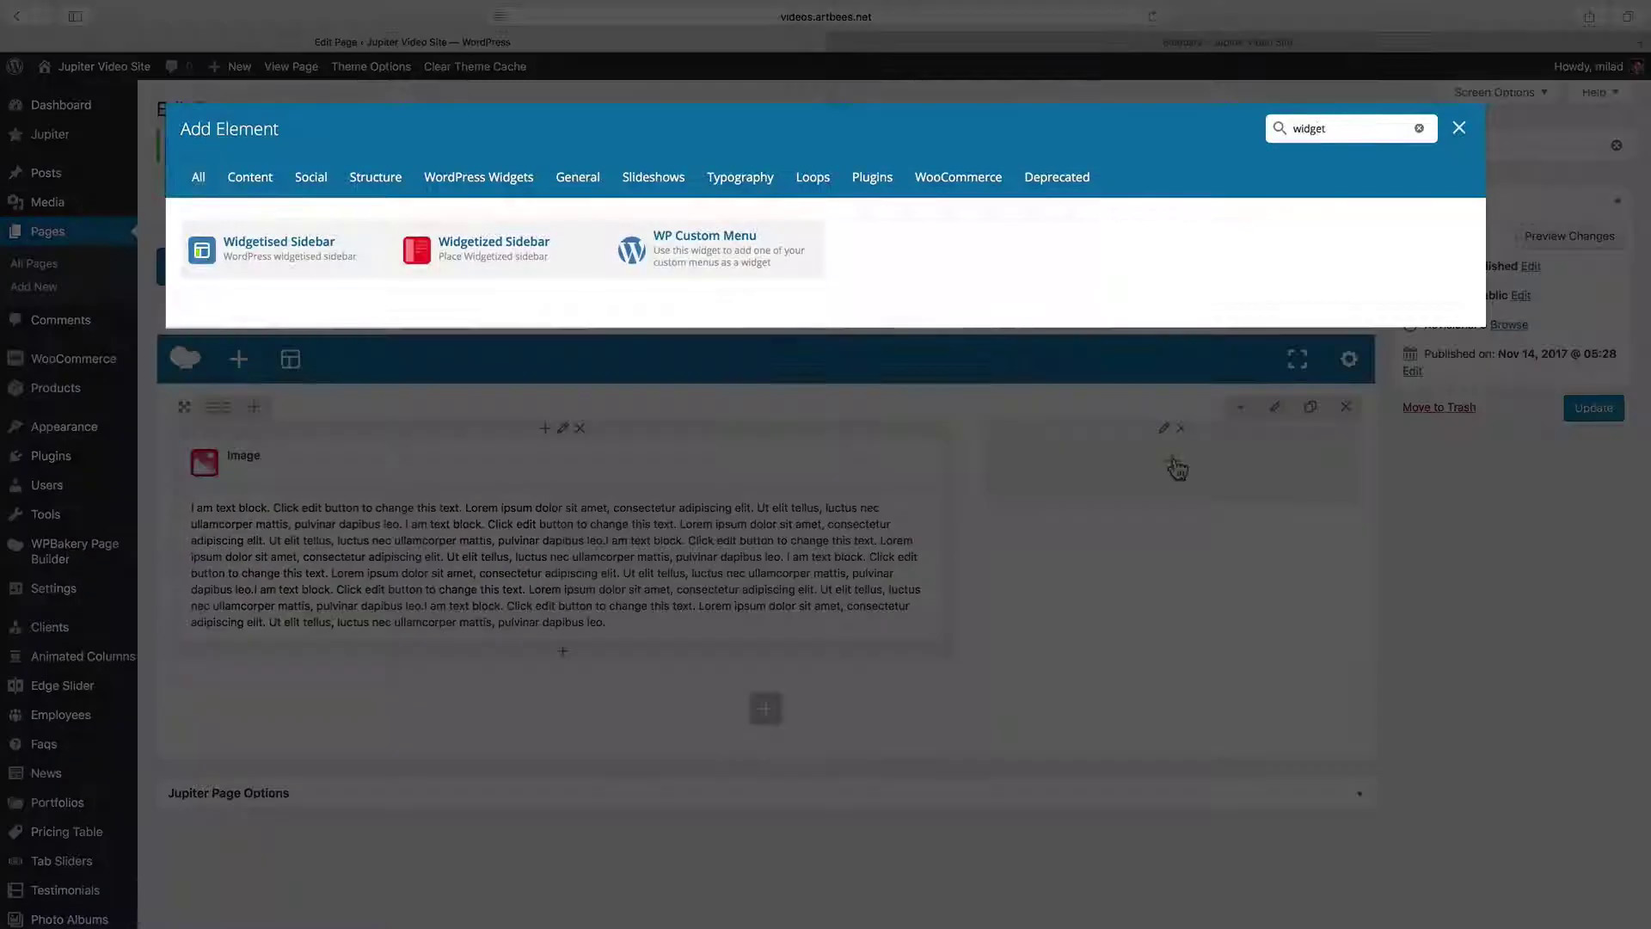
{"action": "left_click", "coordinate": [540, 272]}
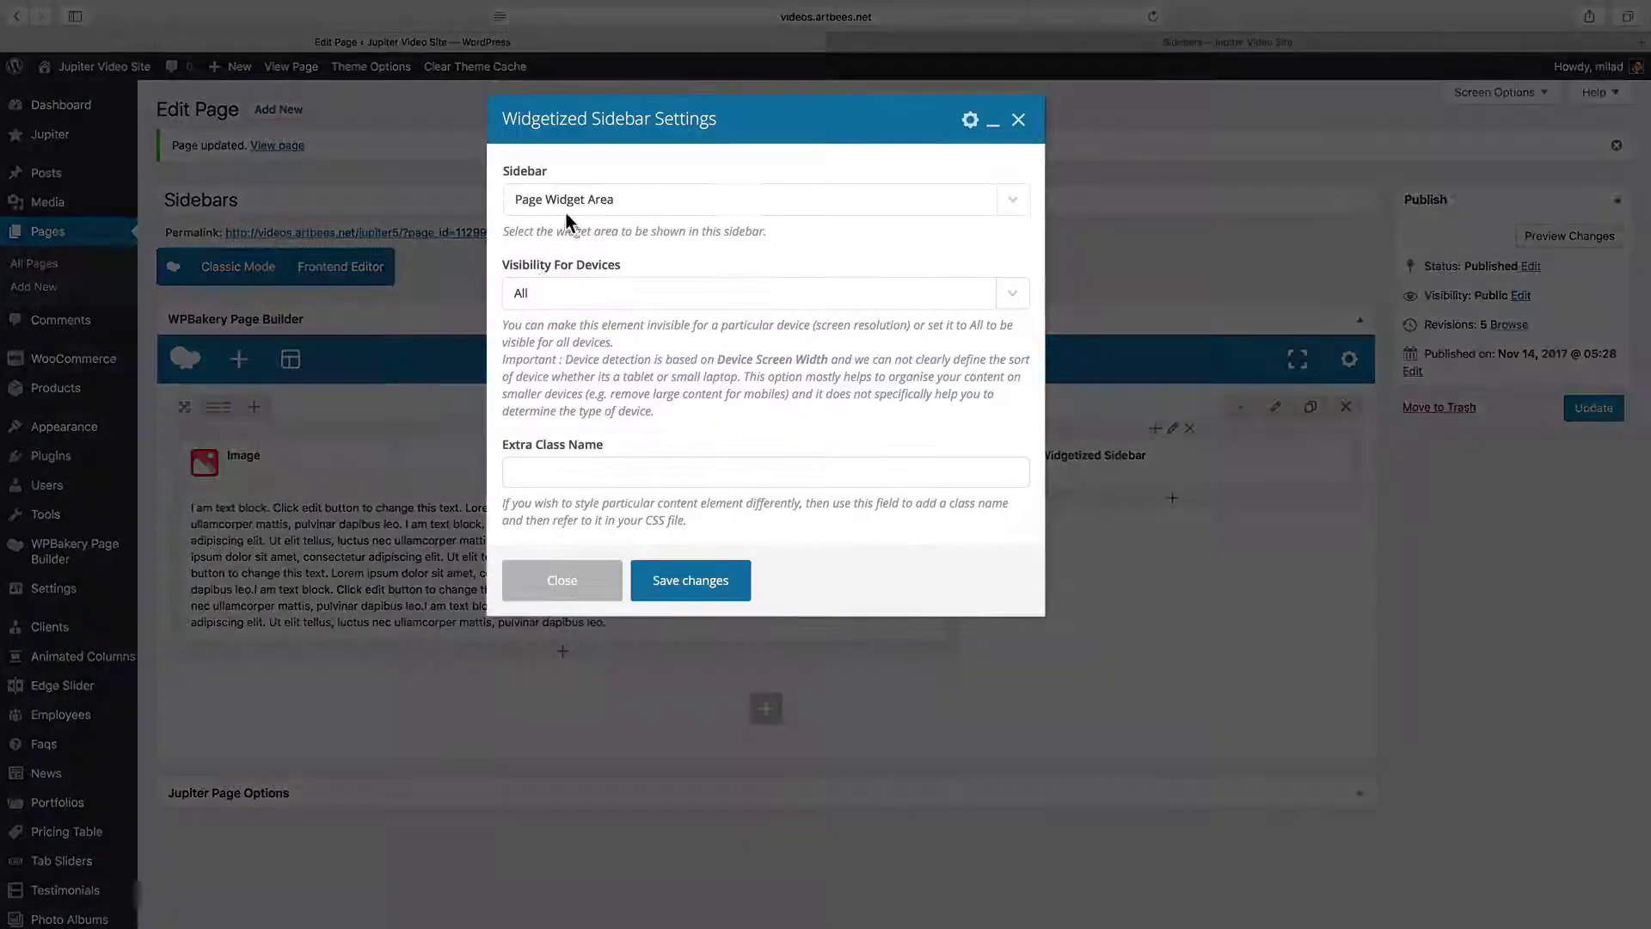
{"action": "left_click", "coordinate": [565, 206]}
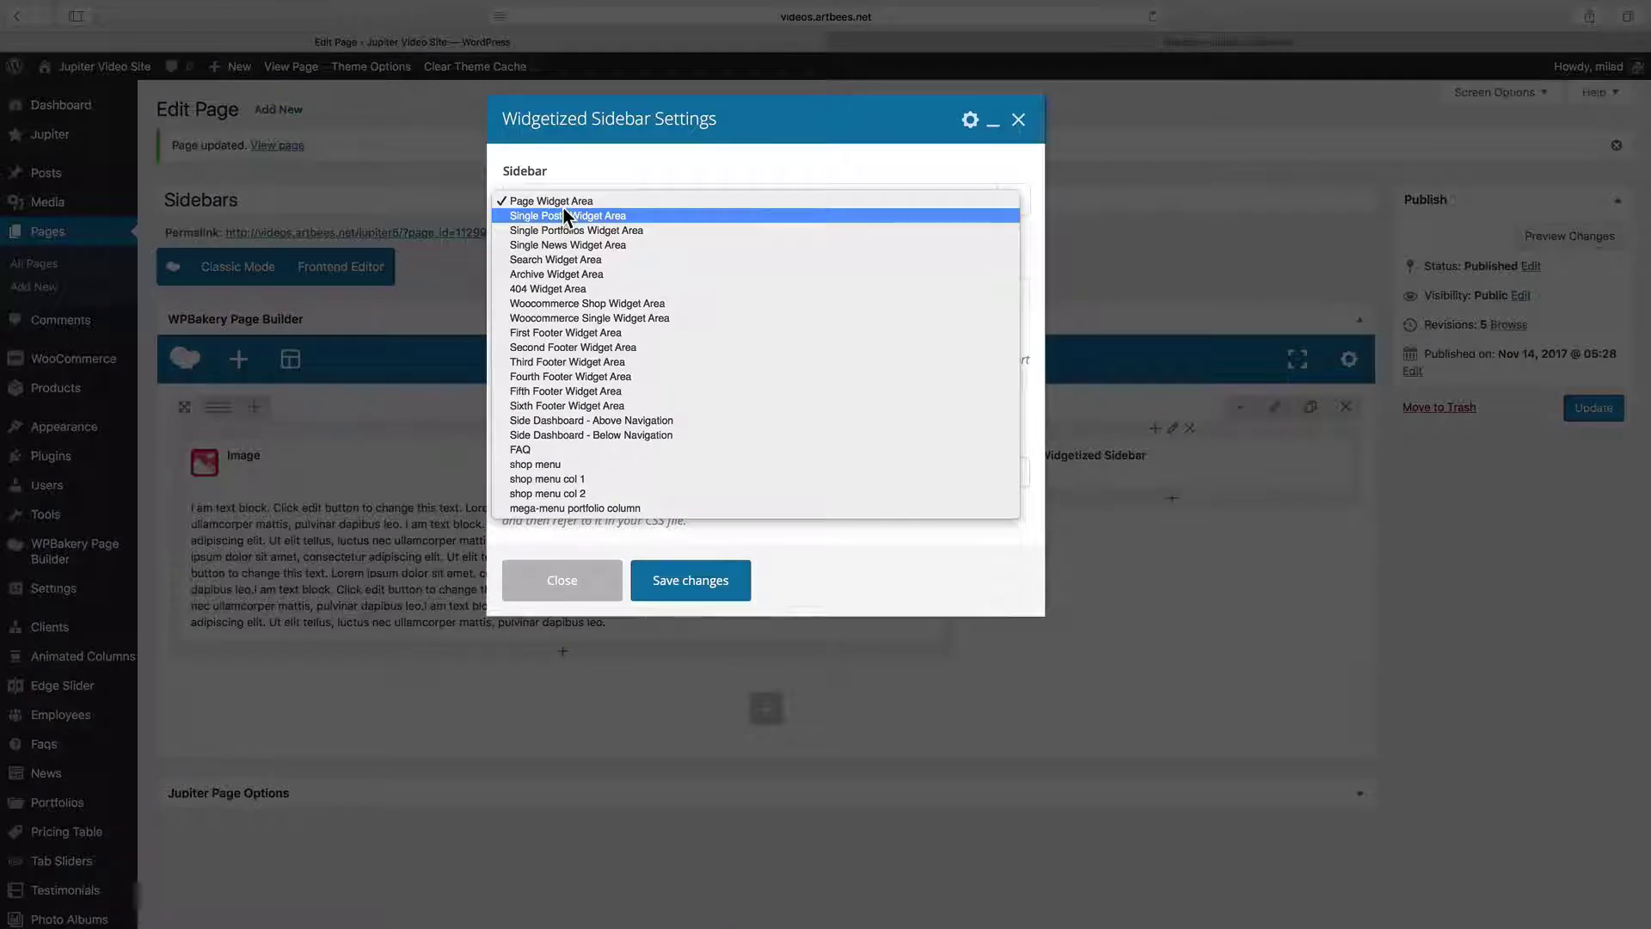
{"action": "left_click", "coordinate": [608, 203]}
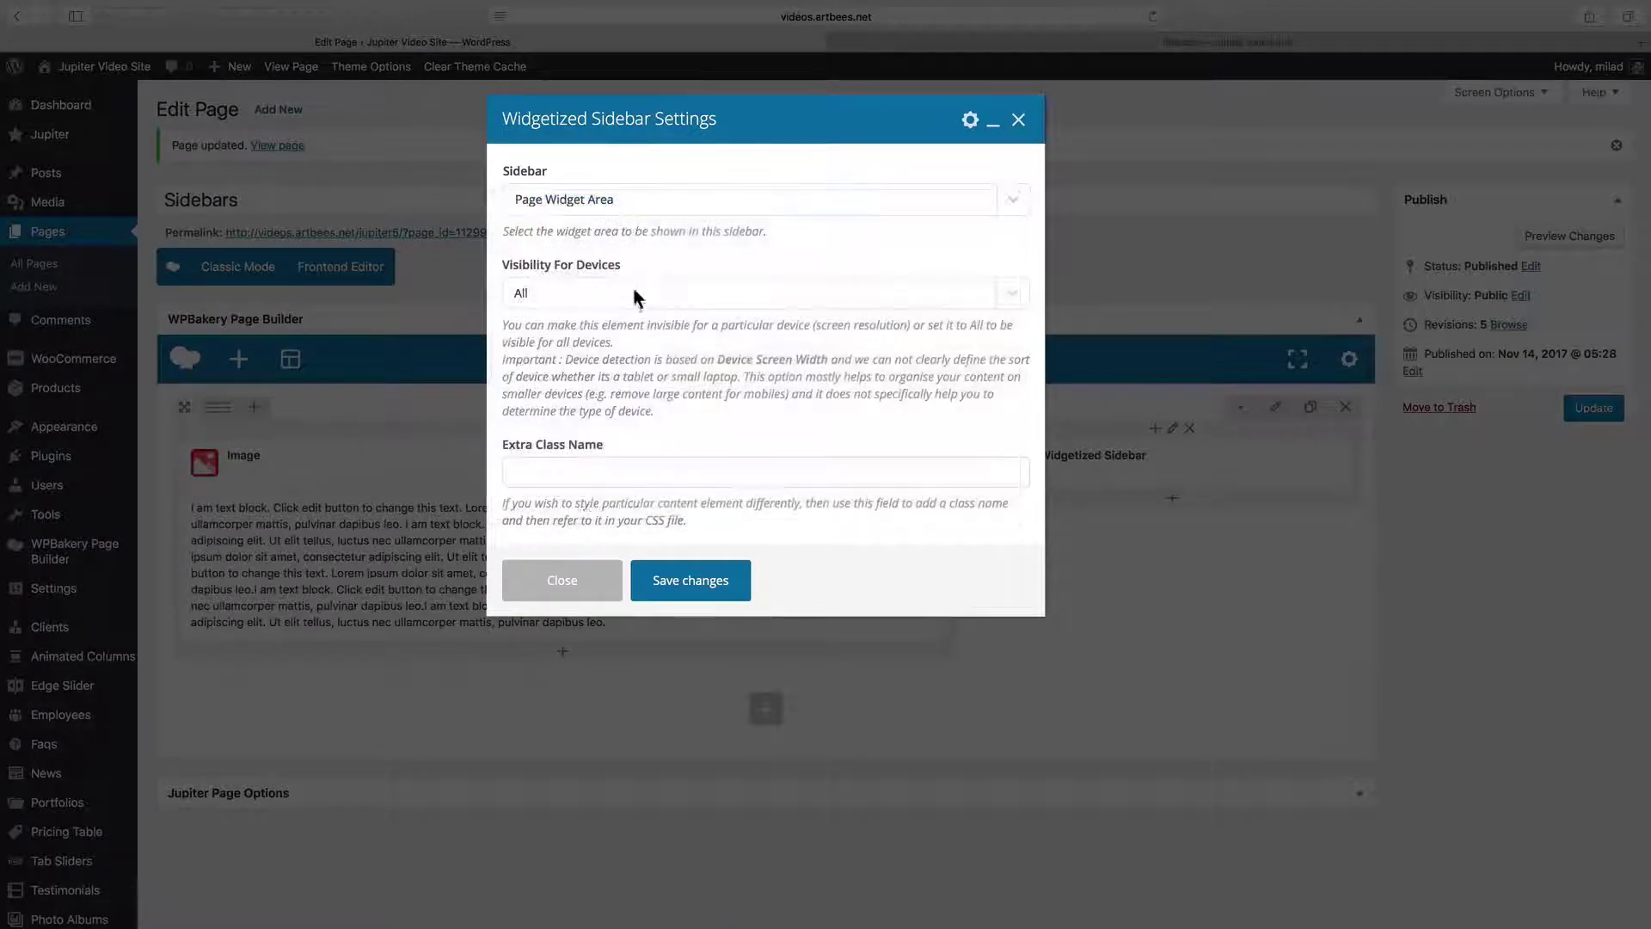
{"action": "left_click", "coordinate": [692, 575]}
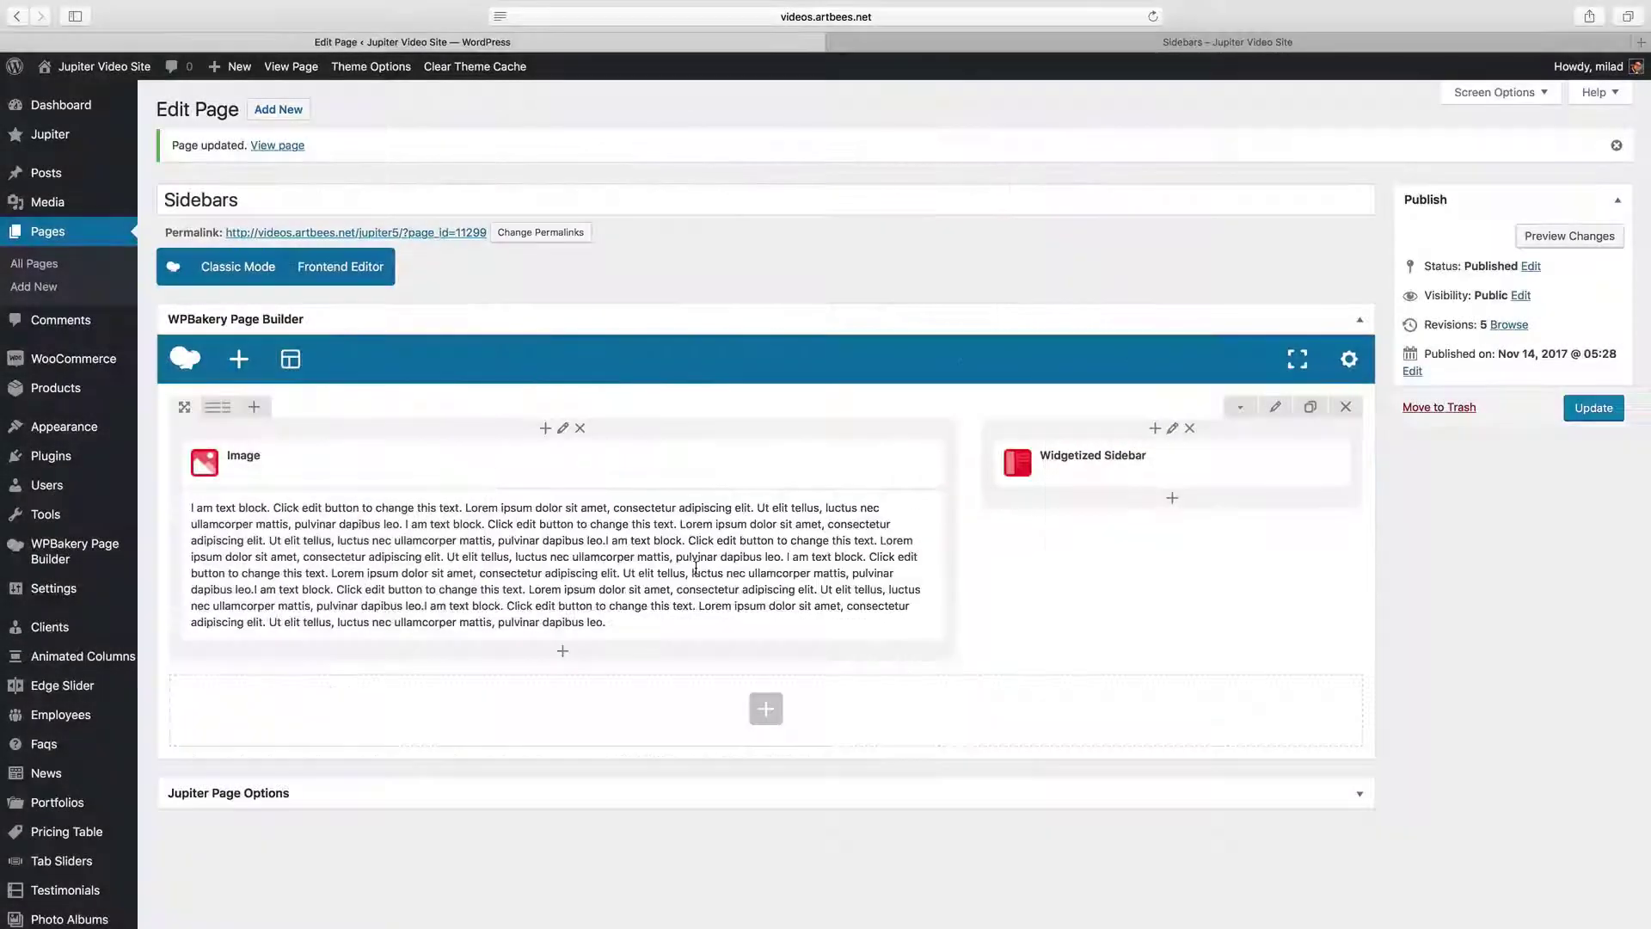
{"action": "left_click", "coordinate": [1543, 237]}
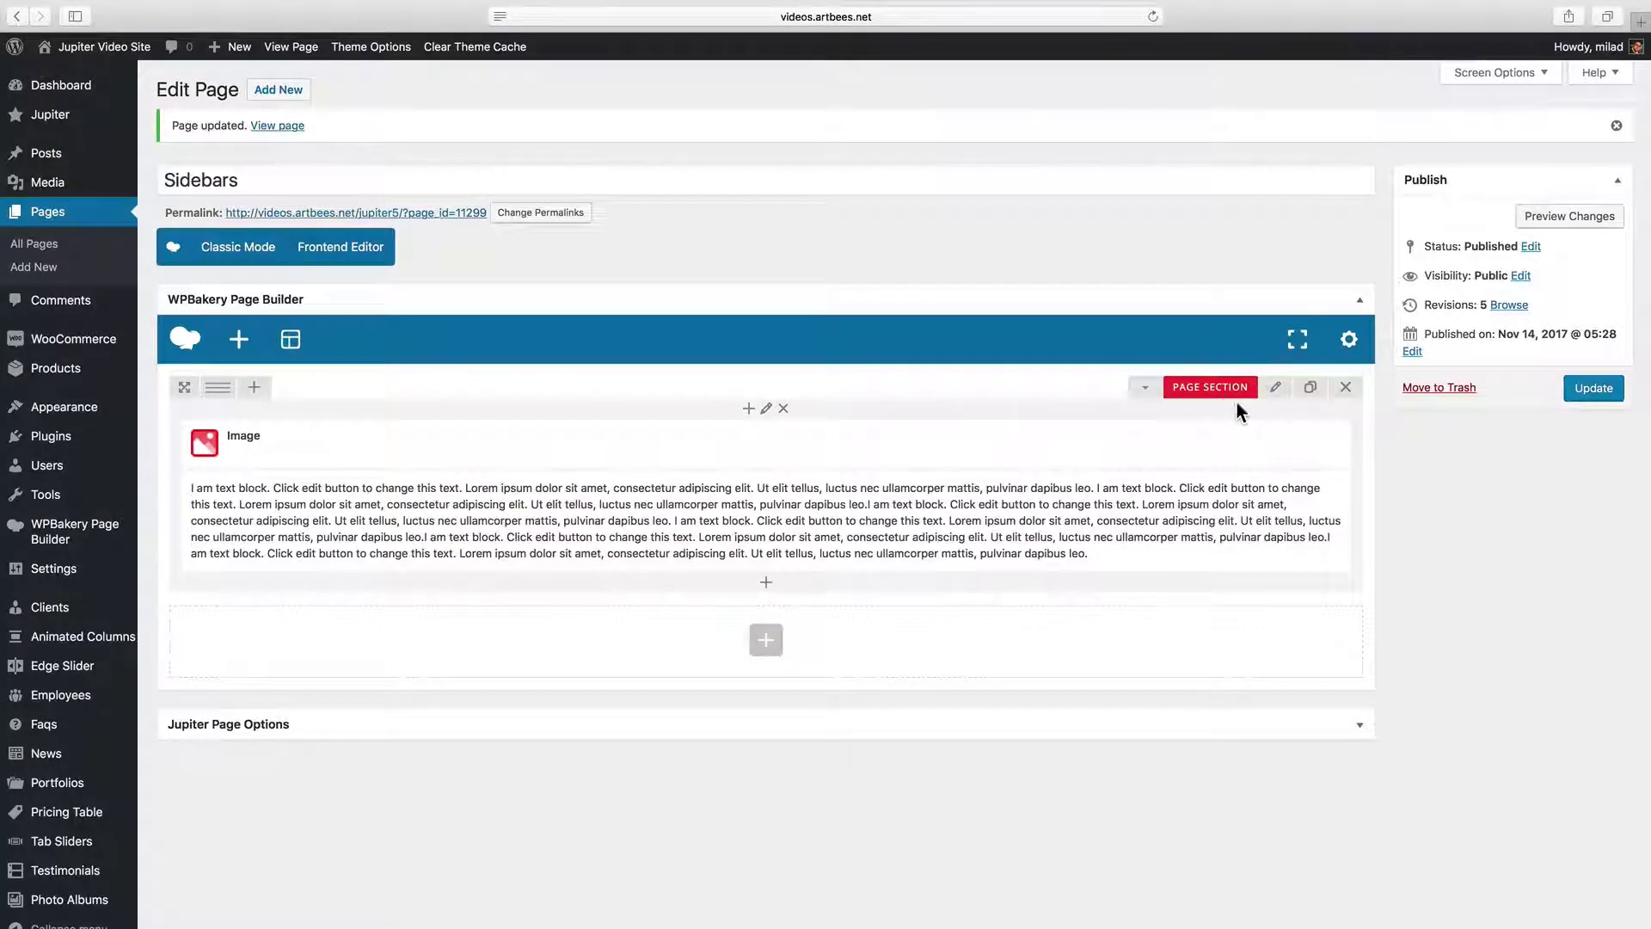
Set the section's layout to Left Sidebar, keeping Page Widget Area as its sidebar
{"action": "left_click", "coordinate": [1275, 389]}
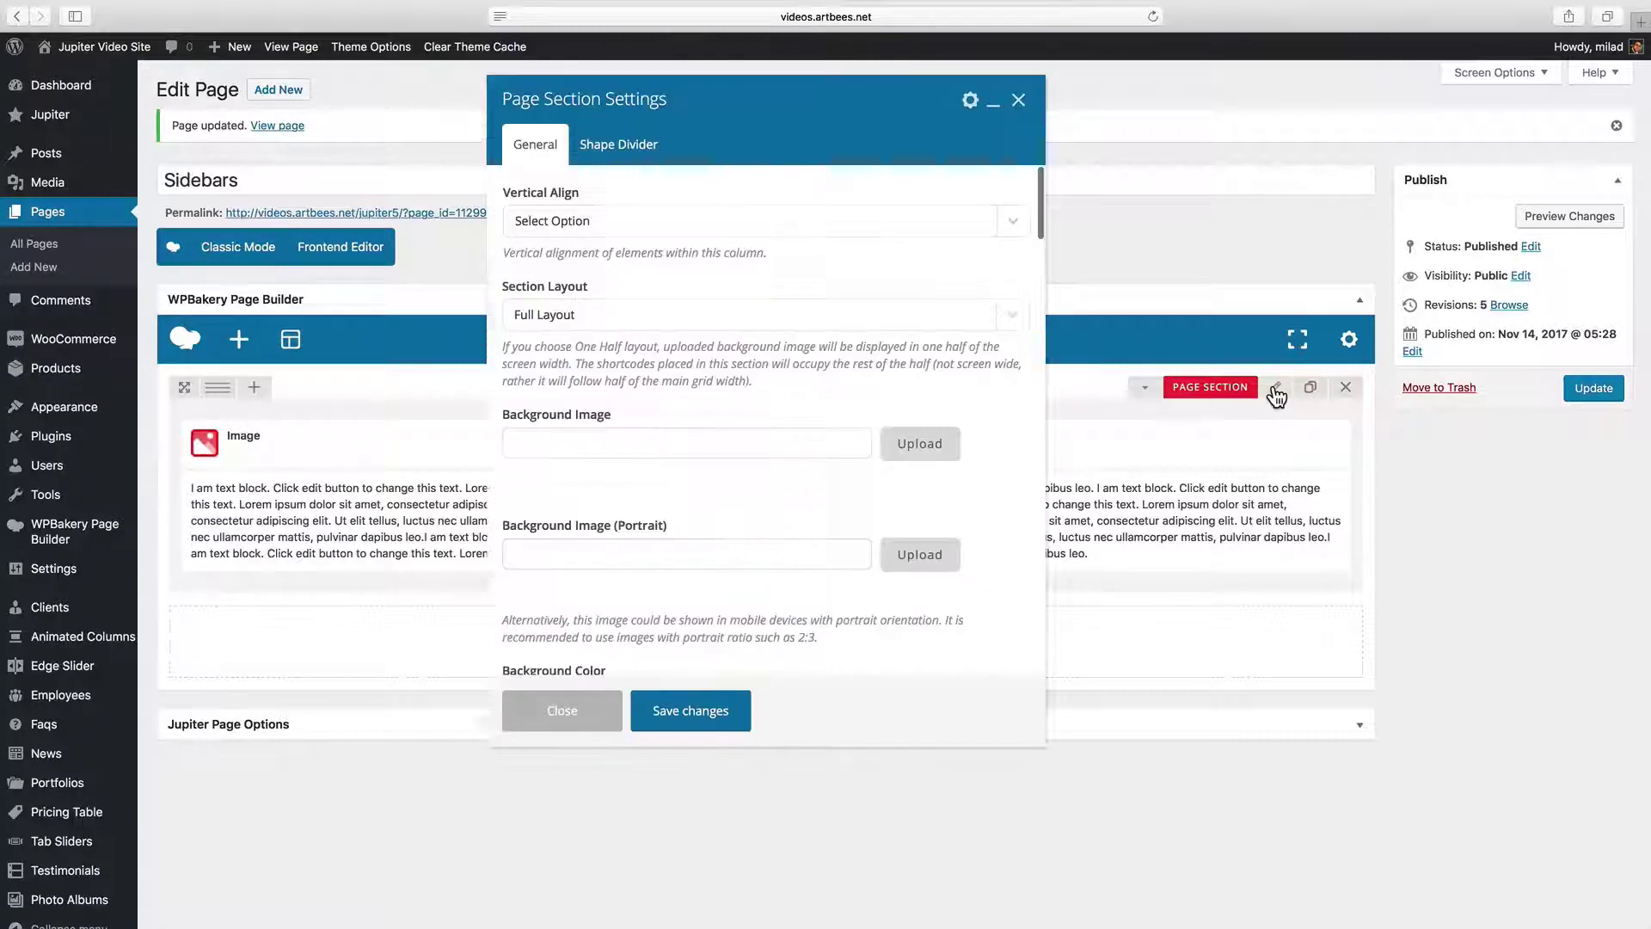
{"action": "scroll", "coordinate": [760, 375], "scroll_direction": "down", "scroll_amount": 15}
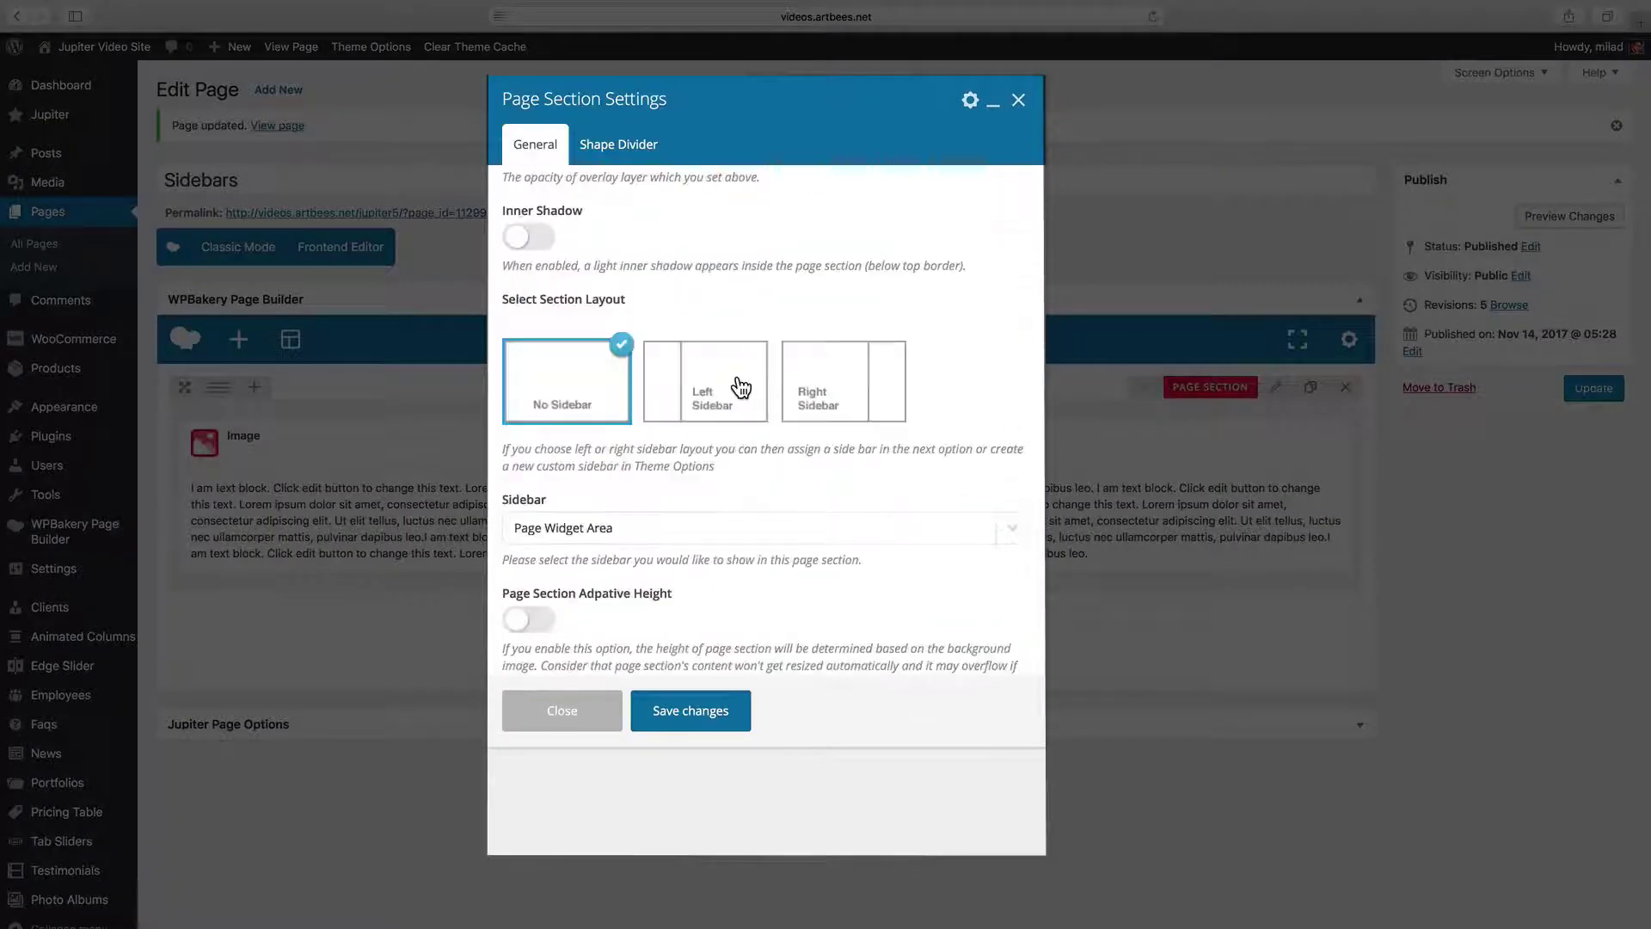
{"action": "left_click", "coordinate": [740, 389]}
{"action": "left_click", "coordinate": [676, 527]}
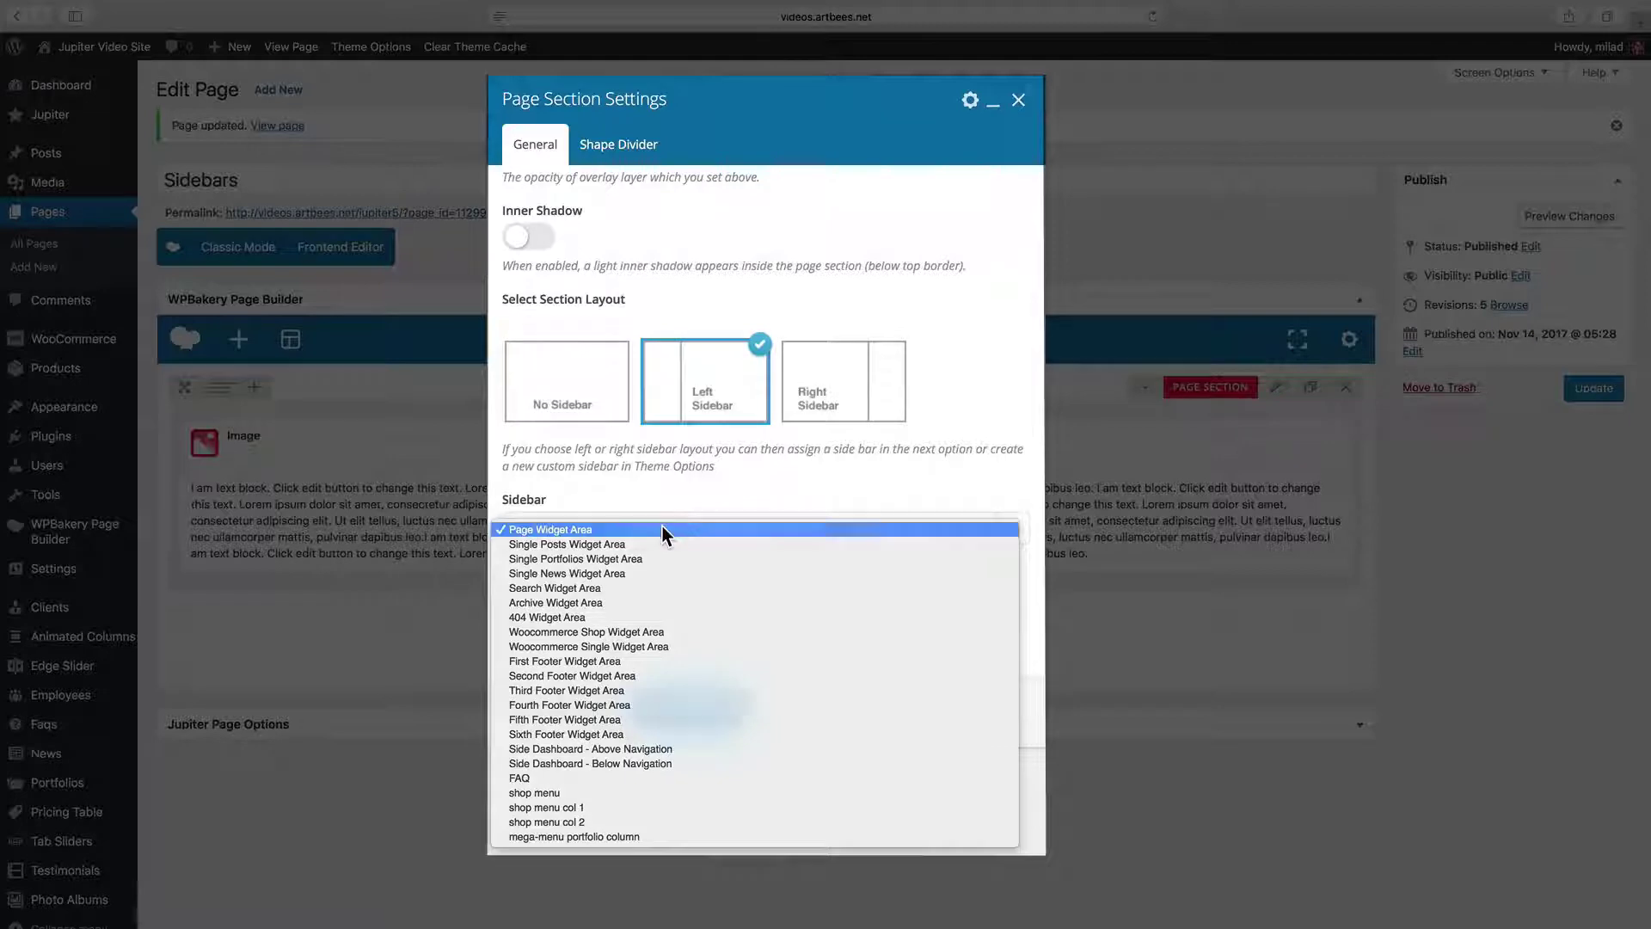
{"action": "left_click", "coordinate": [662, 528]}
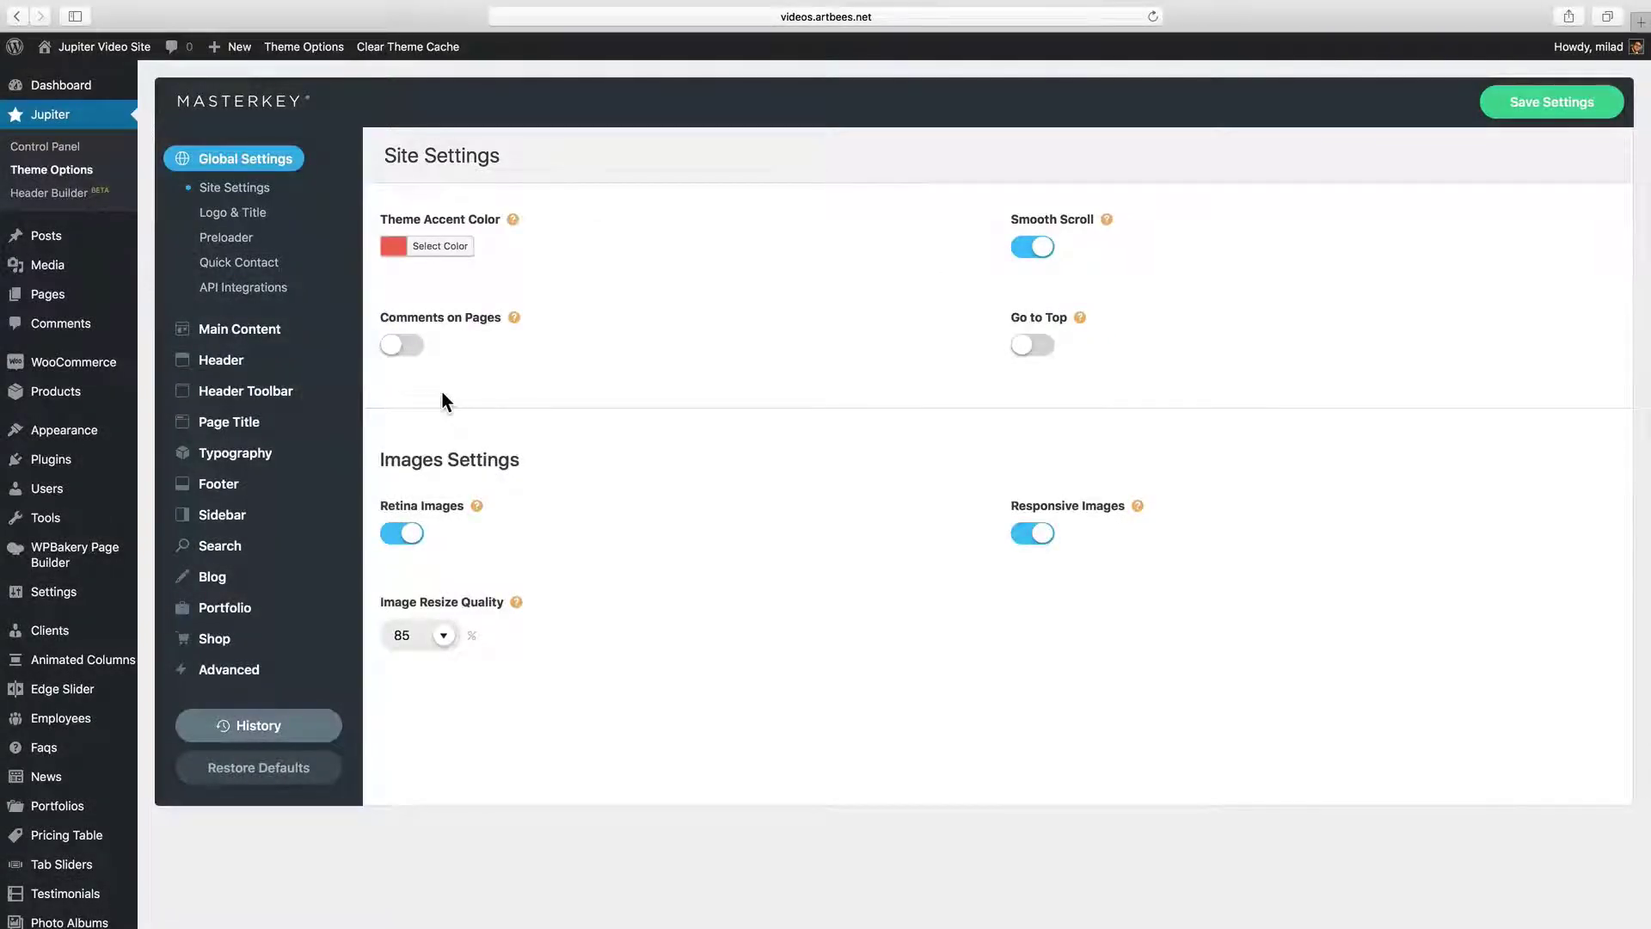
Check the Blog Single Post layout options, leaving Single Layout on Full Layout
{"action": "mouse_move", "coordinate": [185, 574]}
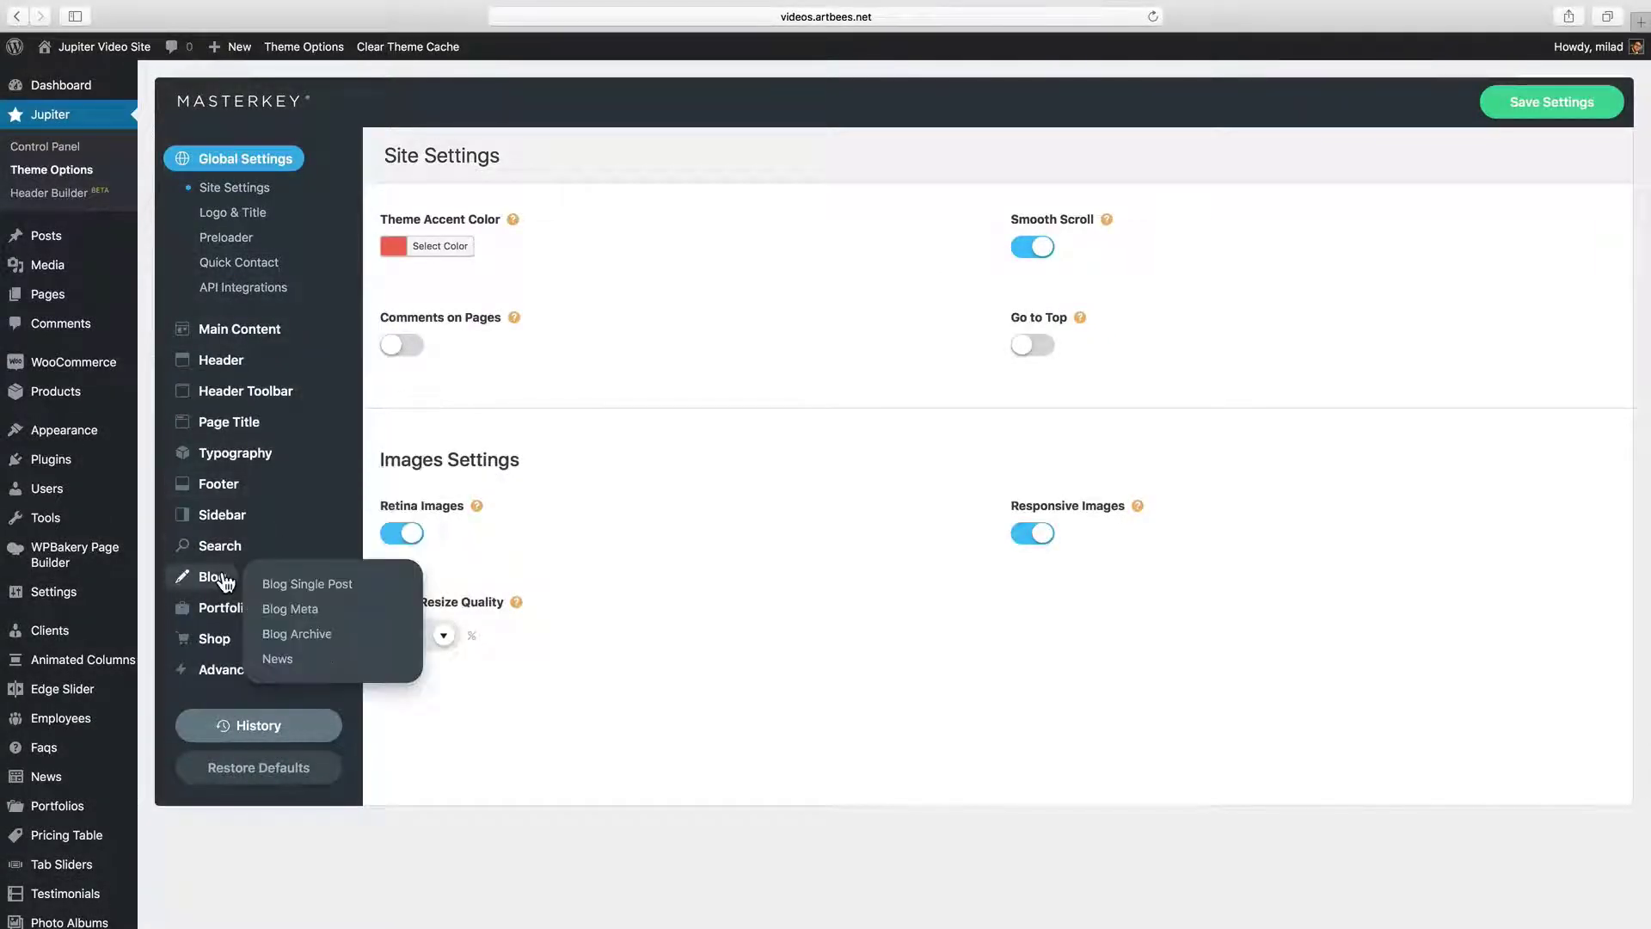
{"action": "left_click", "coordinate": [295, 584]}
{"action": "left_click", "coordinate": [447, 255]}
{"action": "left_click", "coordinate": [664, 301]}
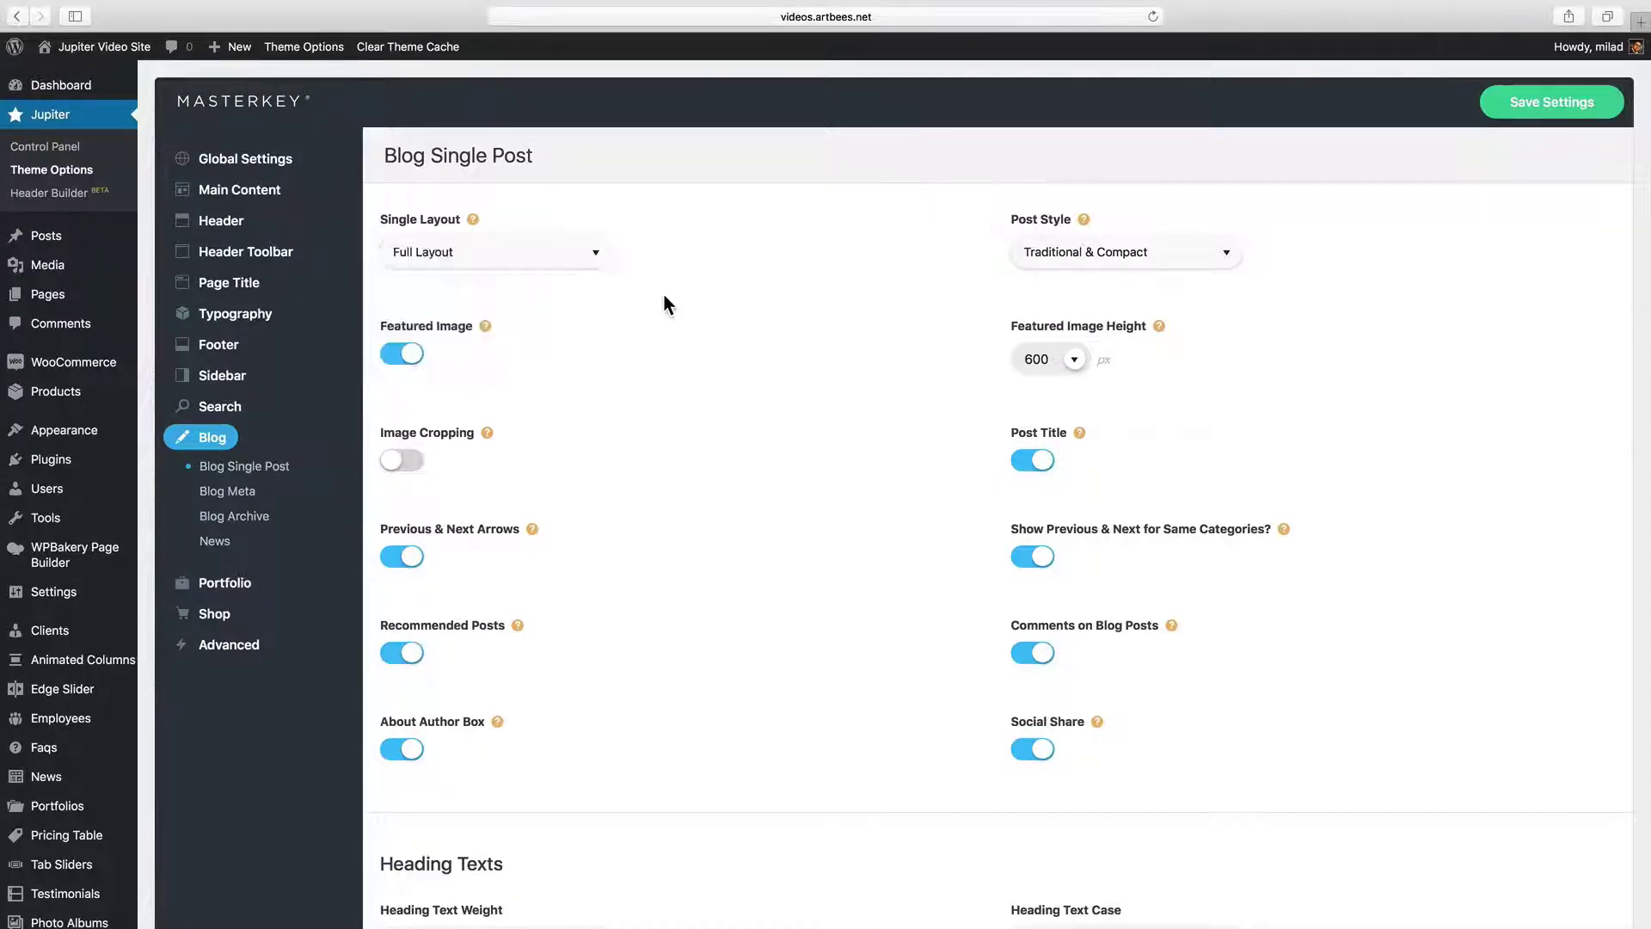
{"action": "mouse_move", "coordinate": [232, 592]}
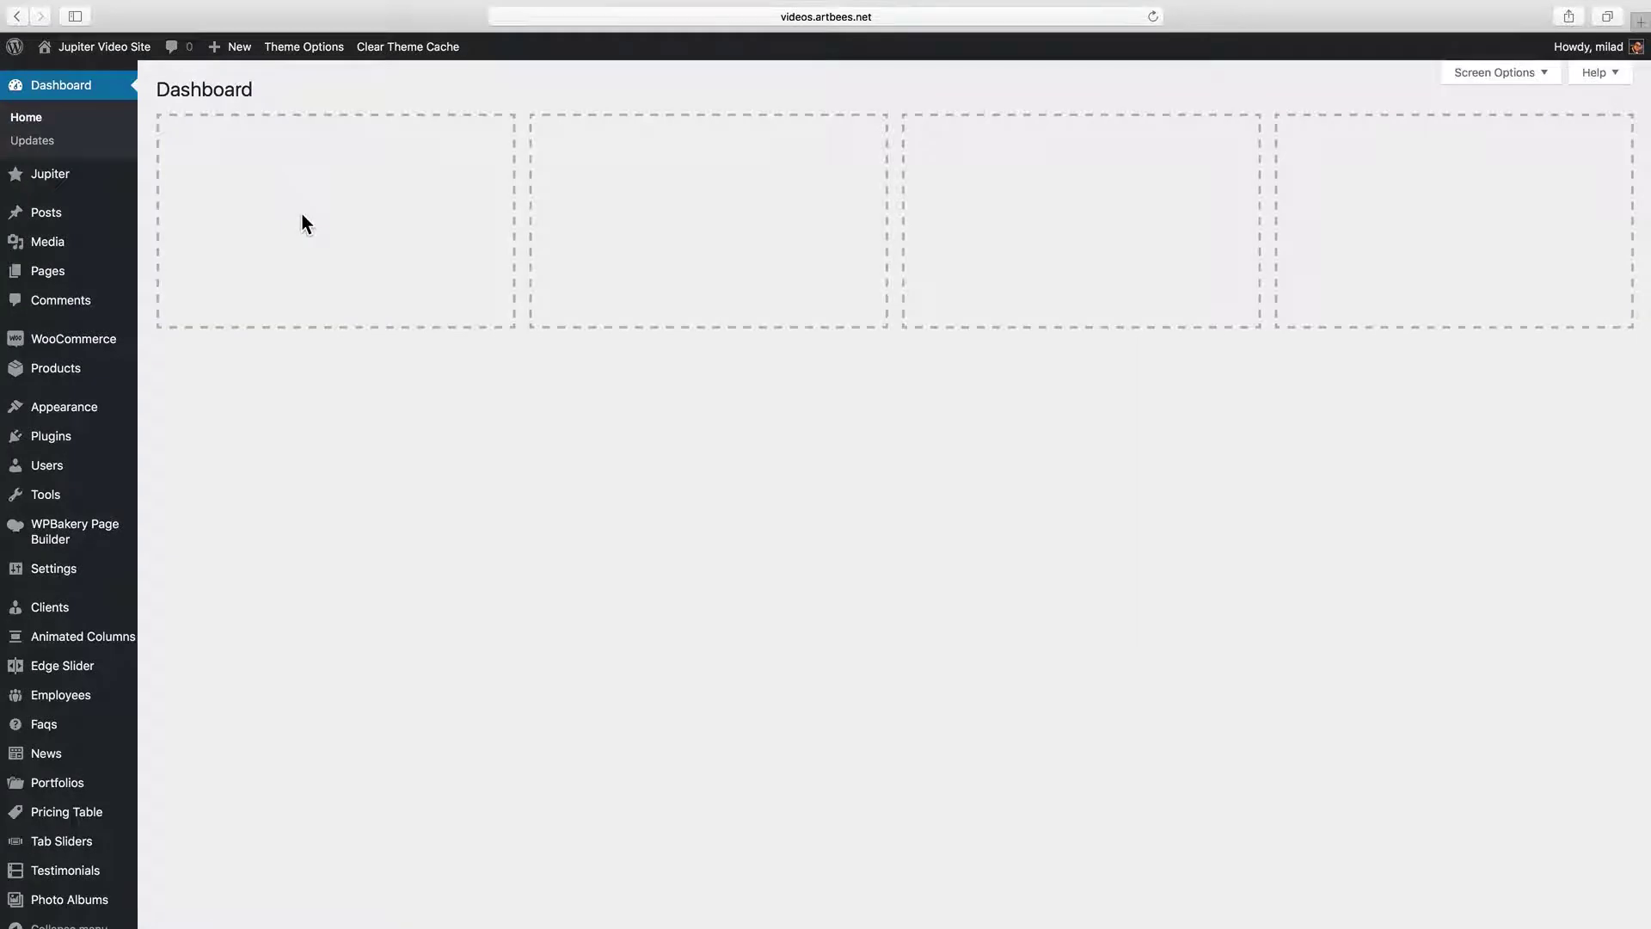
Create a custom sidebar named My New Sidebar in Jupiter's sidebar settings
{"action": "mouse_move", "coordinate": [112, 177]}
{"action": "left_click", "coordinate": [190, 201]}
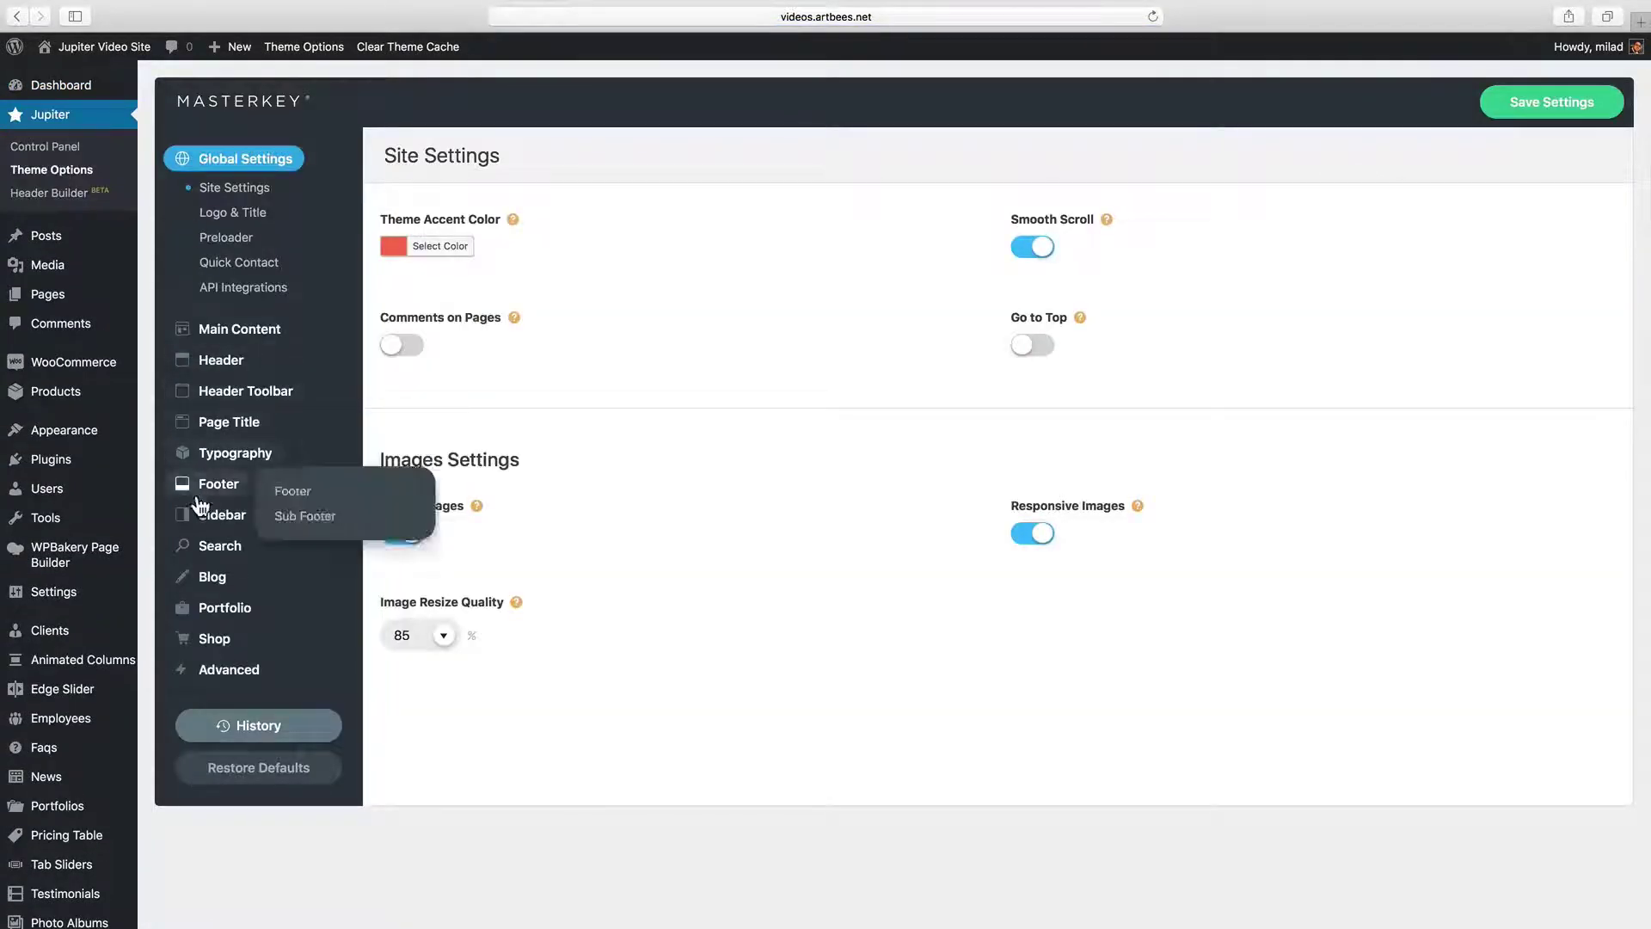
{"action": "left_click", "coordinate": [200, 512]}
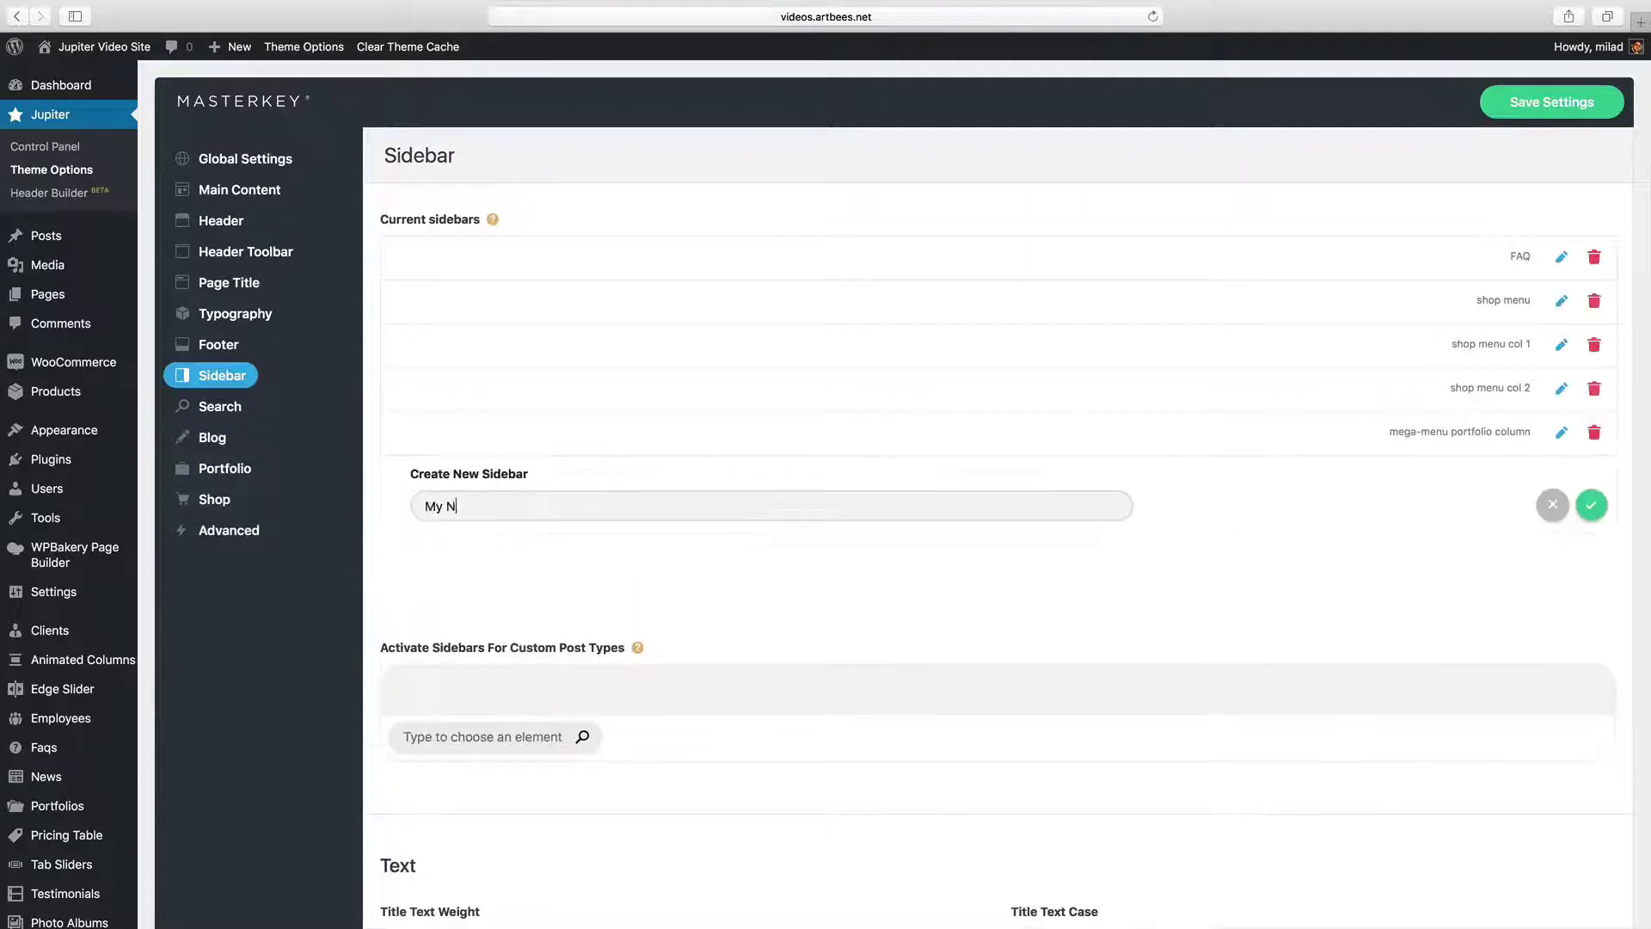
{"action": "left_click", "coordinate": [1590, 505]}
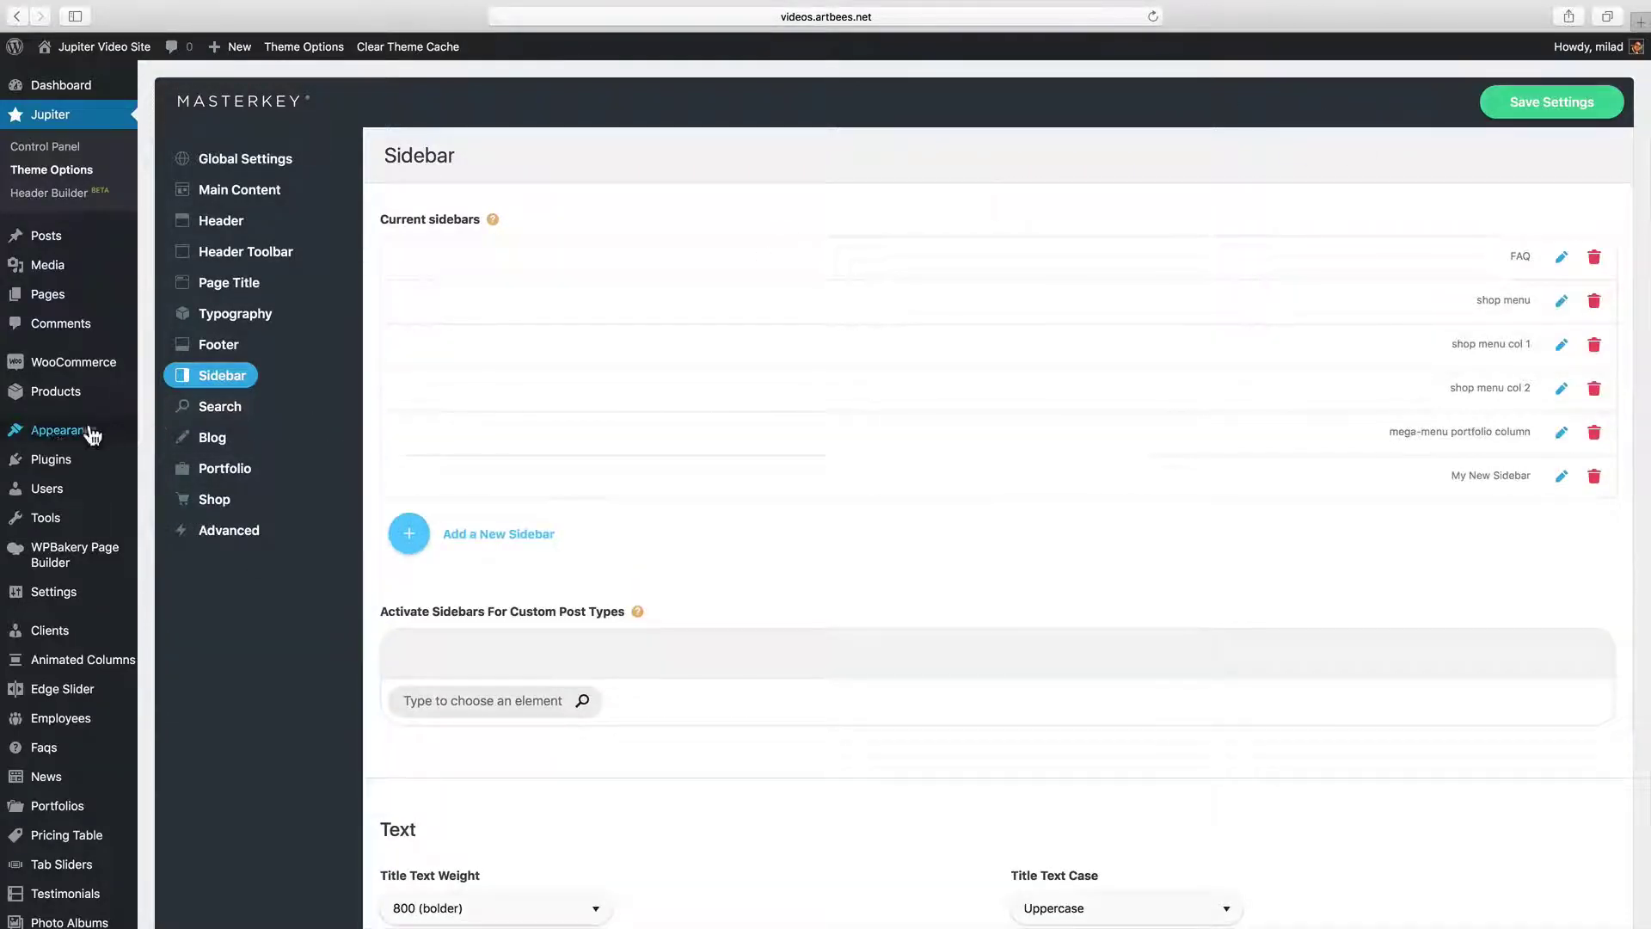
Add a Calendar widget to My New Sidebar on the Widgets page
{"action": "mouse_move", "coordinate": [148, 439]}
{"action": "left_click", "coordinate": [172, 478]}
{"action": "left_click", "coordinate": [1301, 651]}
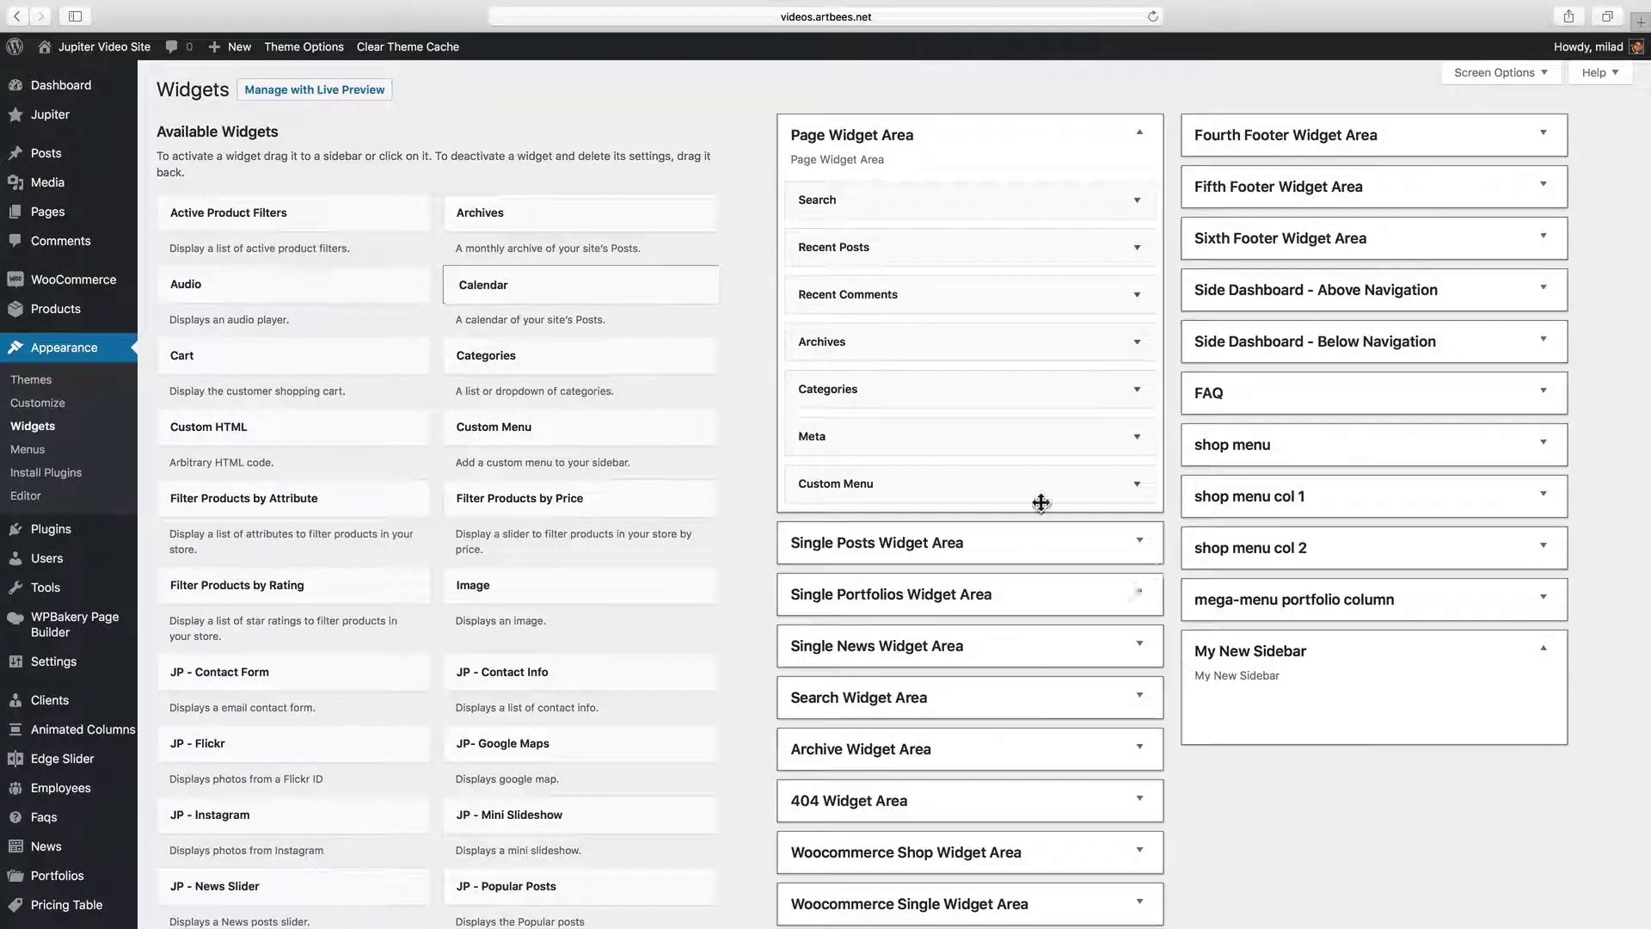
{"action": "left_click_drag", "start_coordinate": [1040, 503], "coordinate": [1356, 723]}
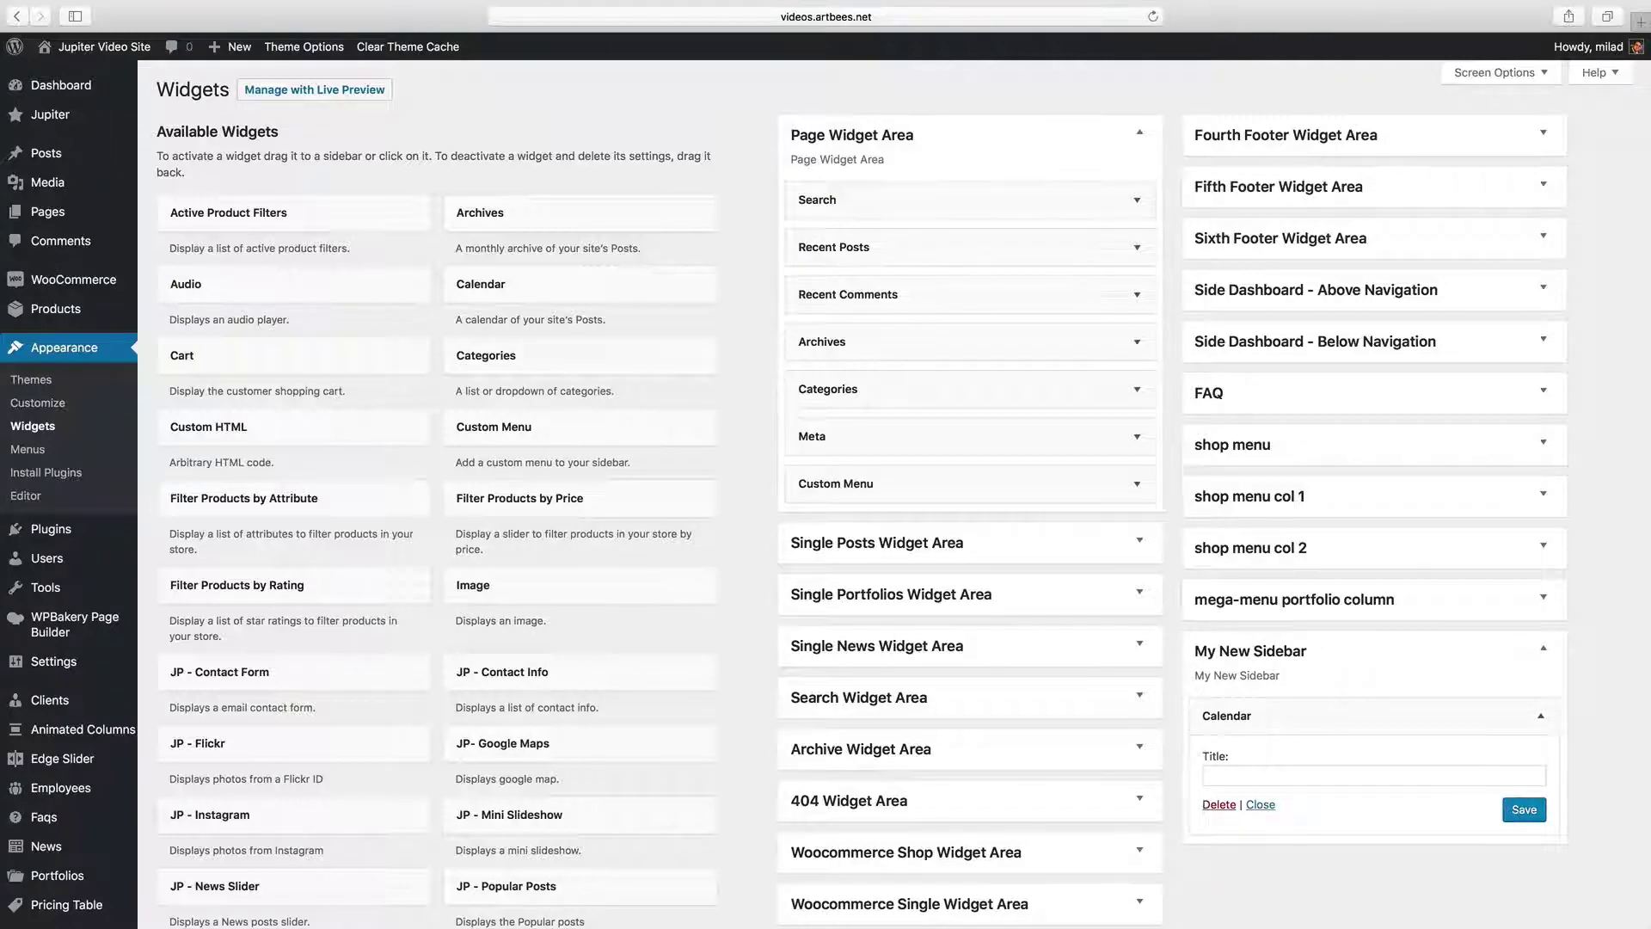
Turn the Admin Panel UI menu item into a mega menu
{"action": "left_click", "coordinate": [27, 449]}
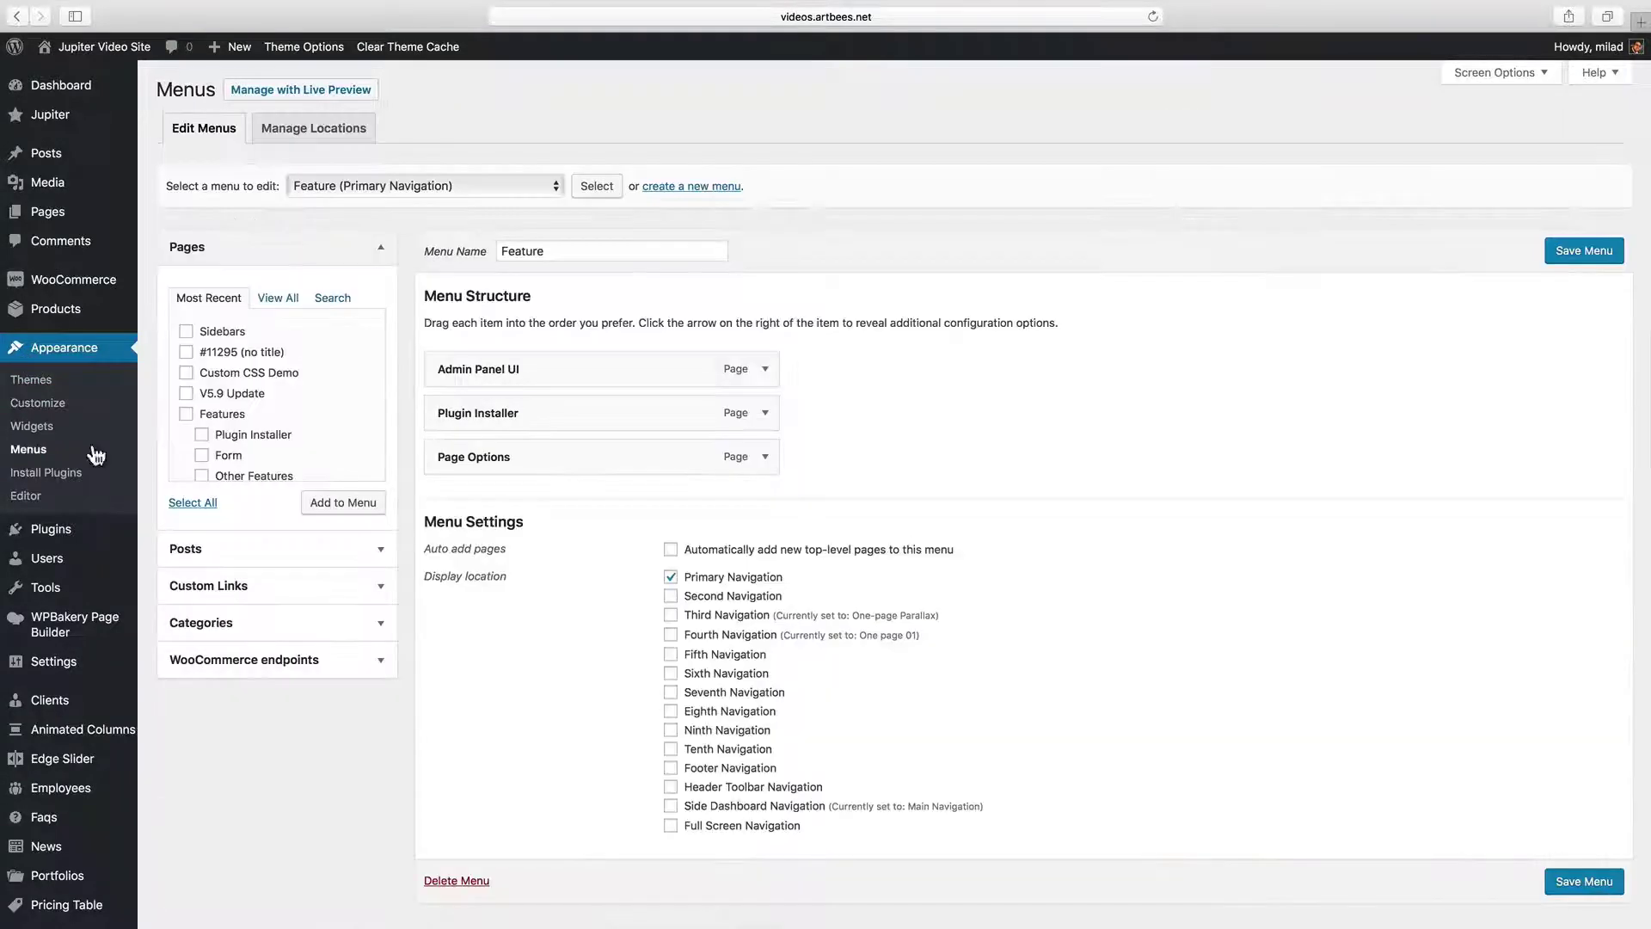
{"action": "left_click", "coordinate": [764, 369]}
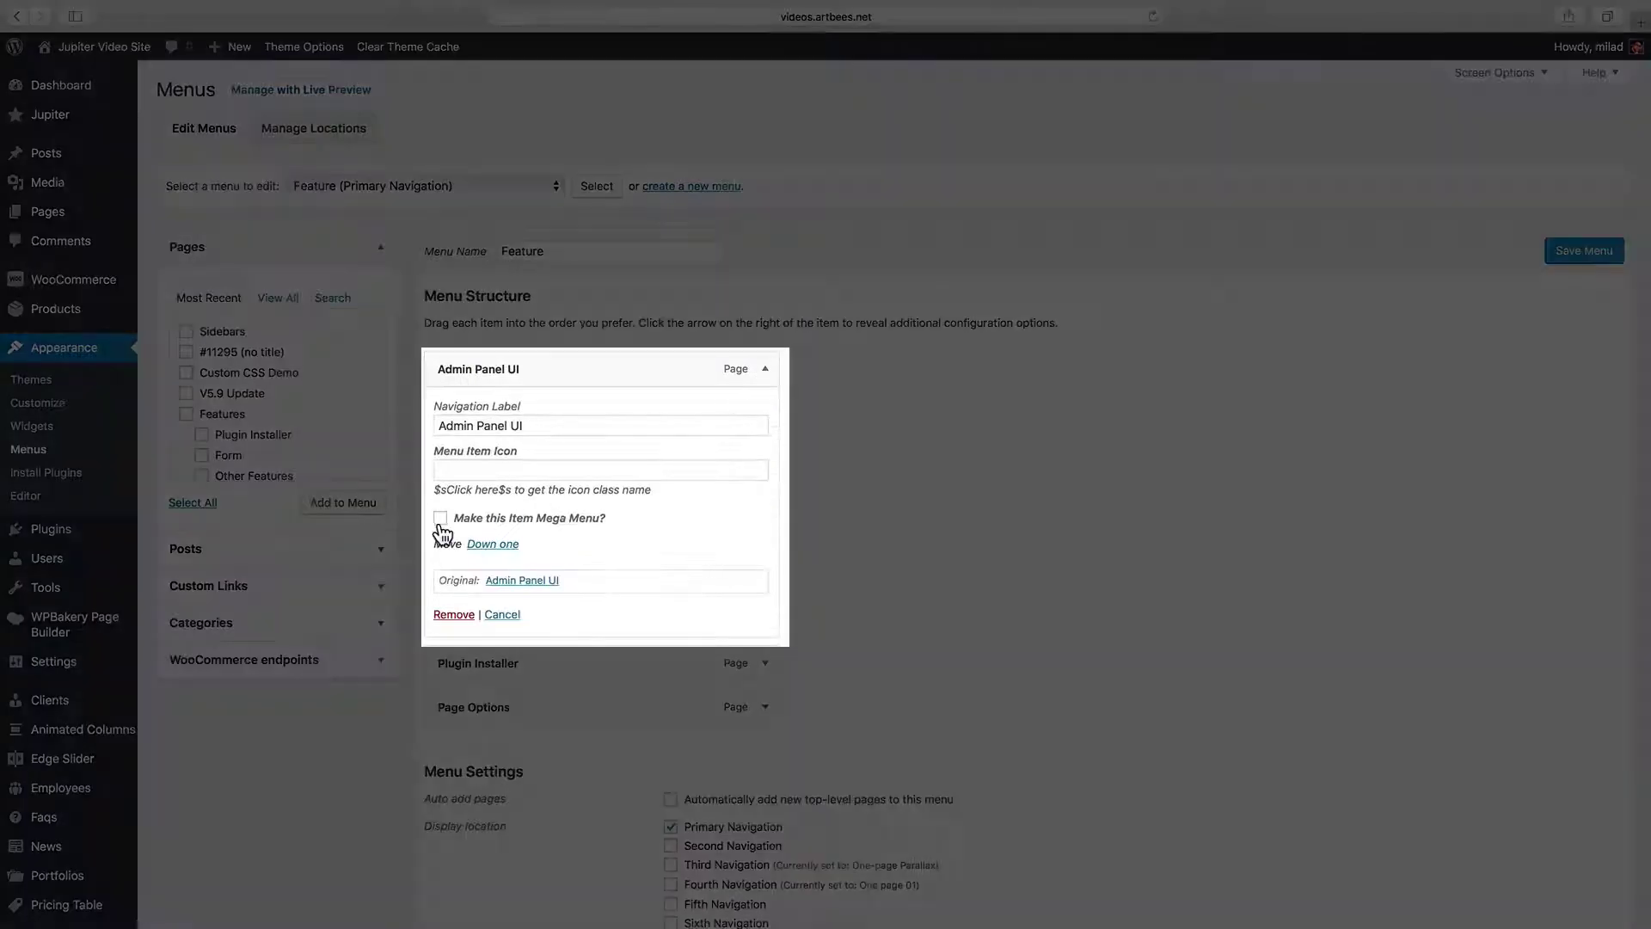
{"action": "left_click", "coordinate": [440, 519]}
{"action": "left_click", "coordinate": [764, 369]}
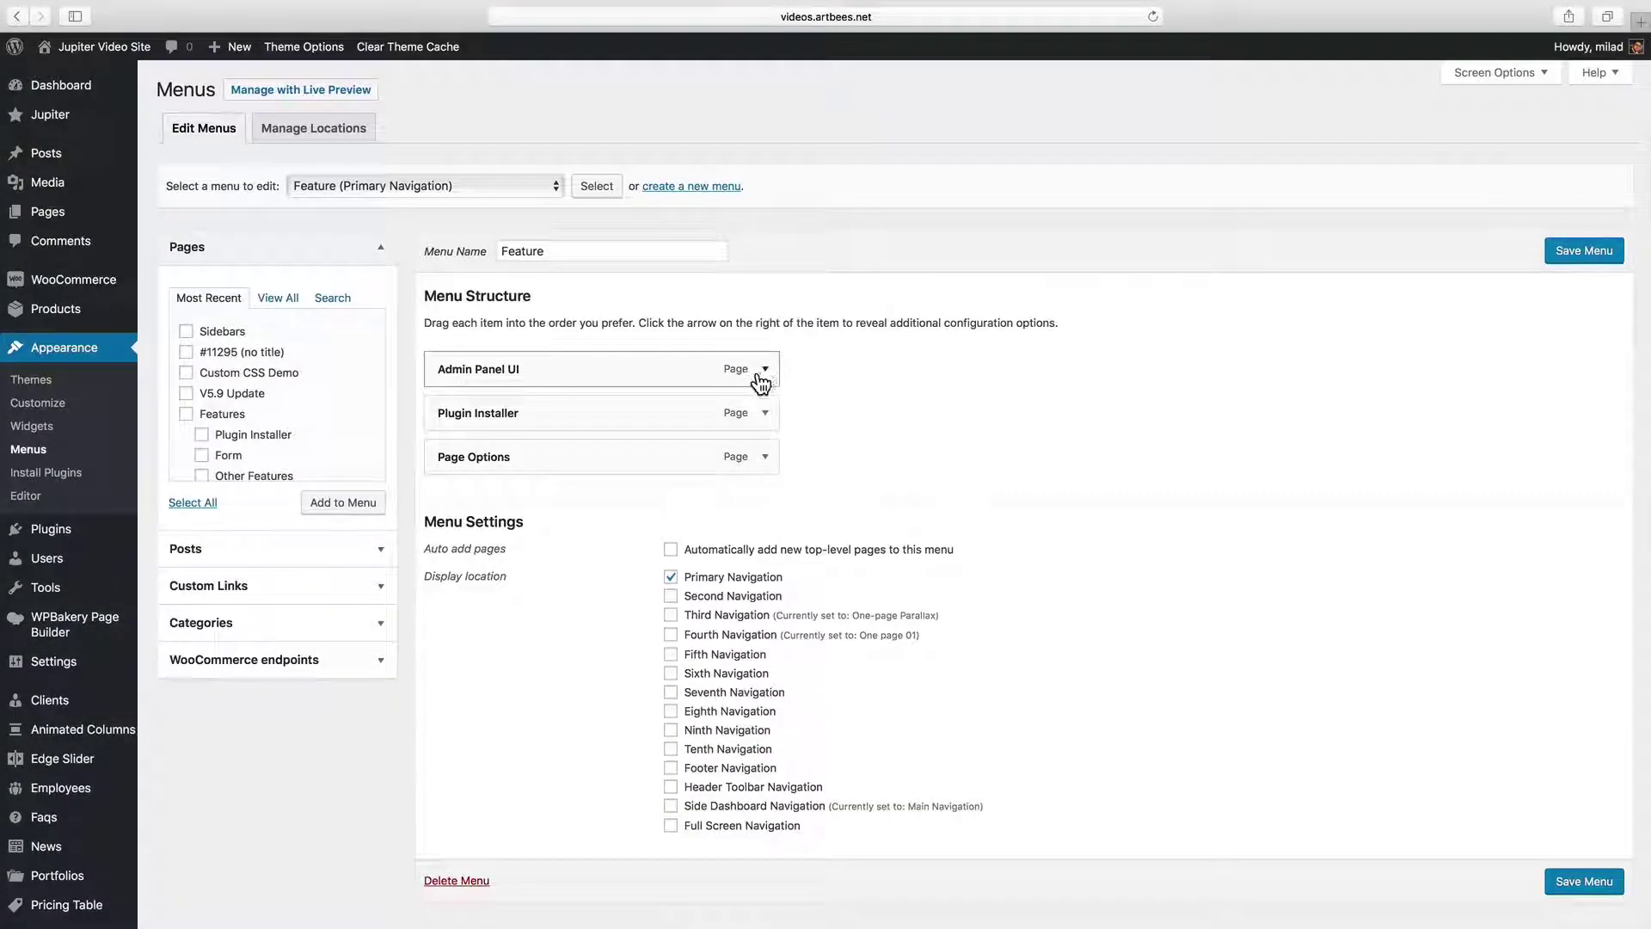
Nest a # custom link under Admin Panel UI with My New Sidebar as its mega menu widget area
{"action": "left_click", "coordinate": [381, 586]}
{"action": "type", "text": "#"}
{"action": "key", "text": "Tab"}
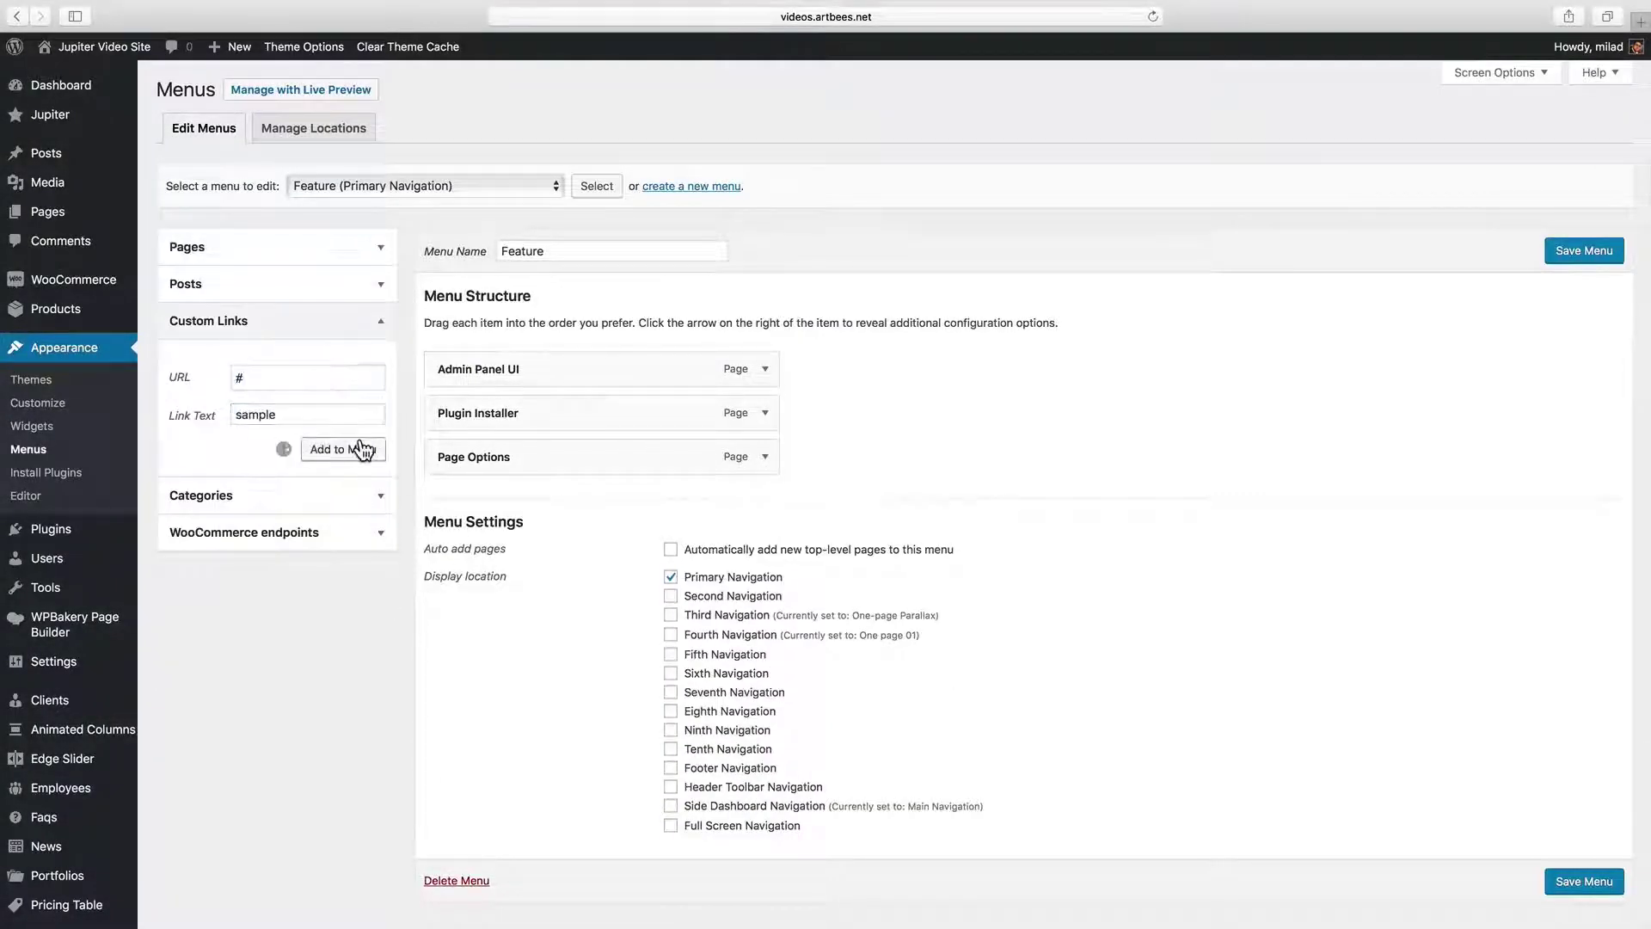
{"action": "left_click_drag", "start_coordinate": [472, 492], "coordinate": [527, 413]}
{"action": "left_click", "coordinate": [787, 413]}
{"action": "left_click", "coordinate": [545, 640]}
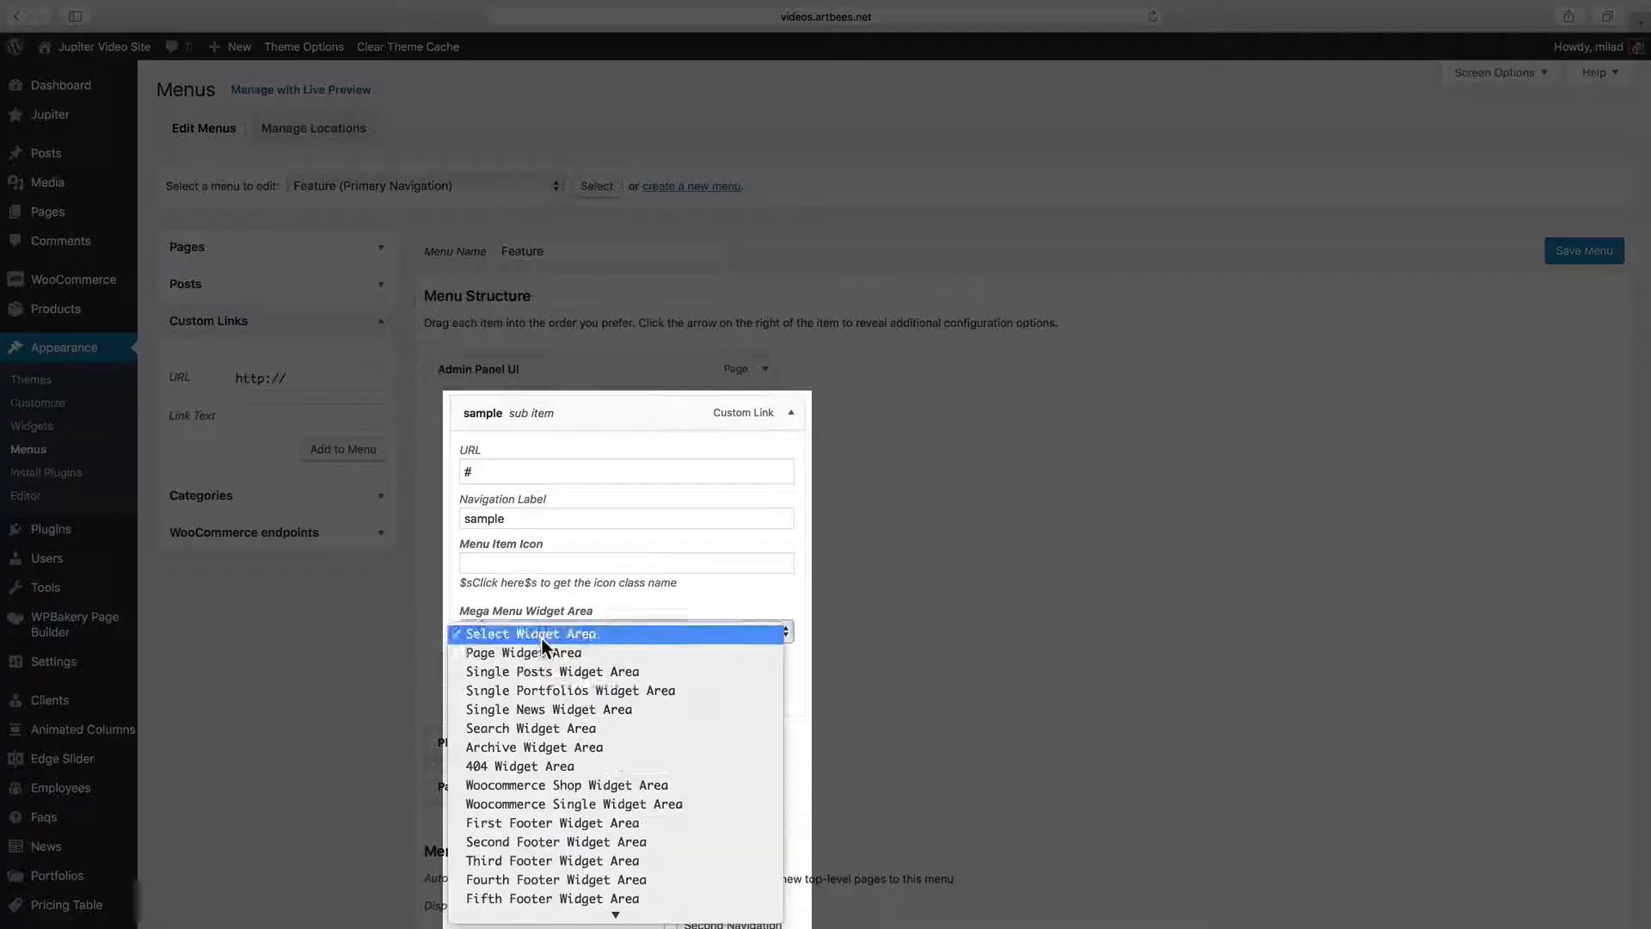
{"action": "scroll", "coordinate": [544, 645], "scroll_direction": "down", "scroll_amount": 5}
{"action": "left_click", "coordinate": [533, 896]}
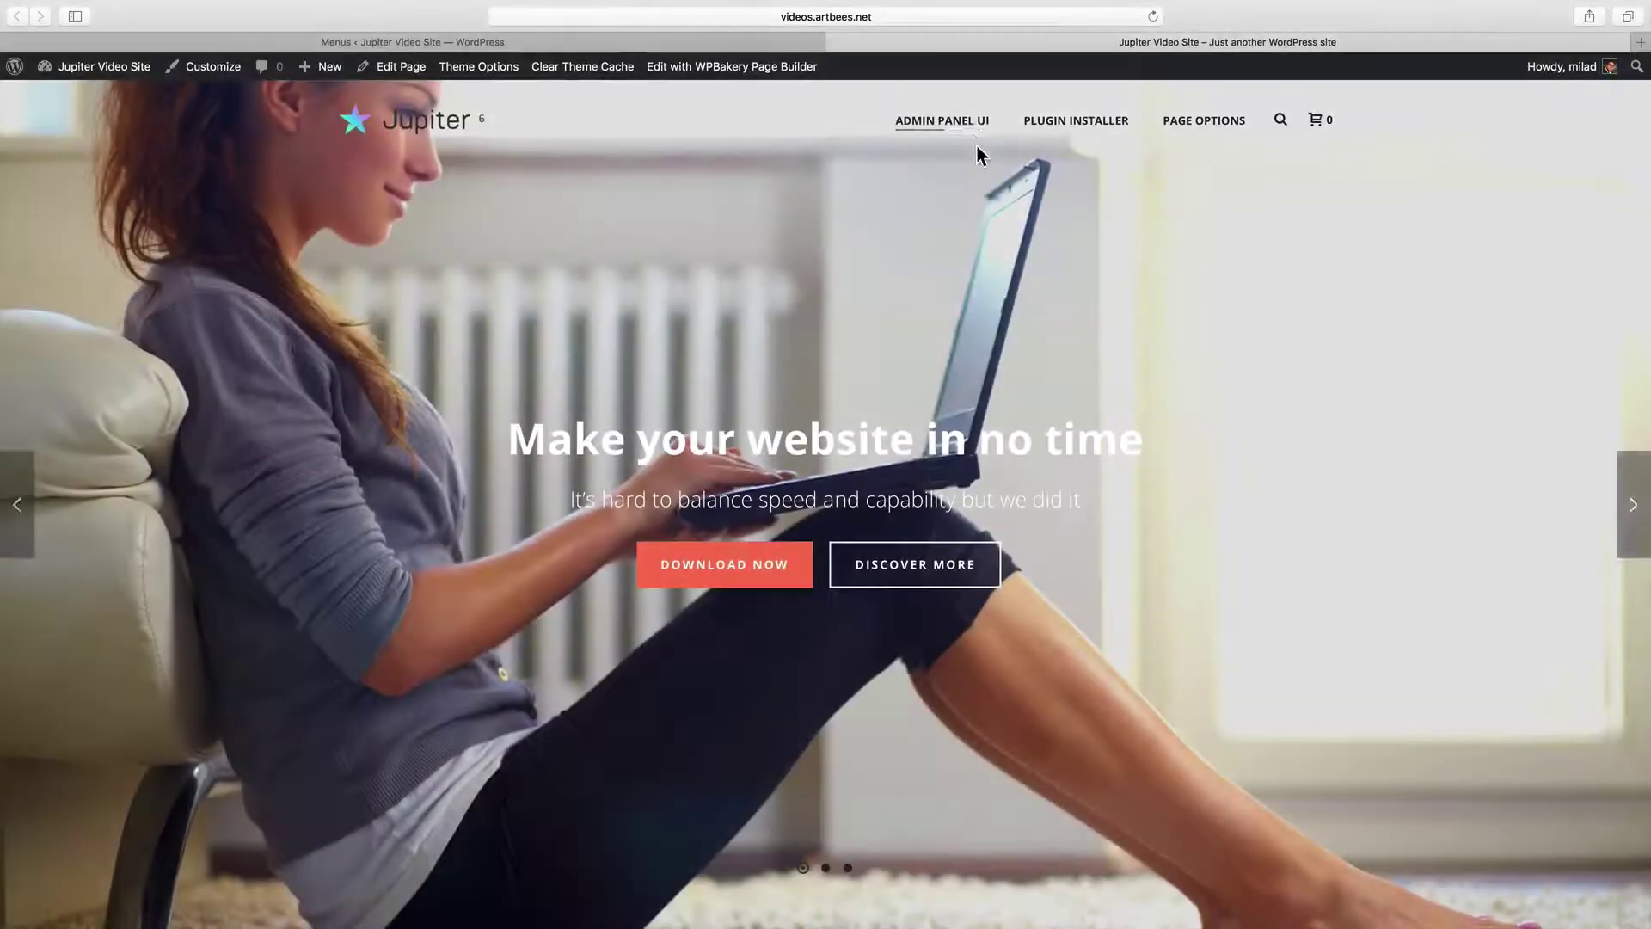
{"action": "mouse_move", "coordinate": [973, 124]}
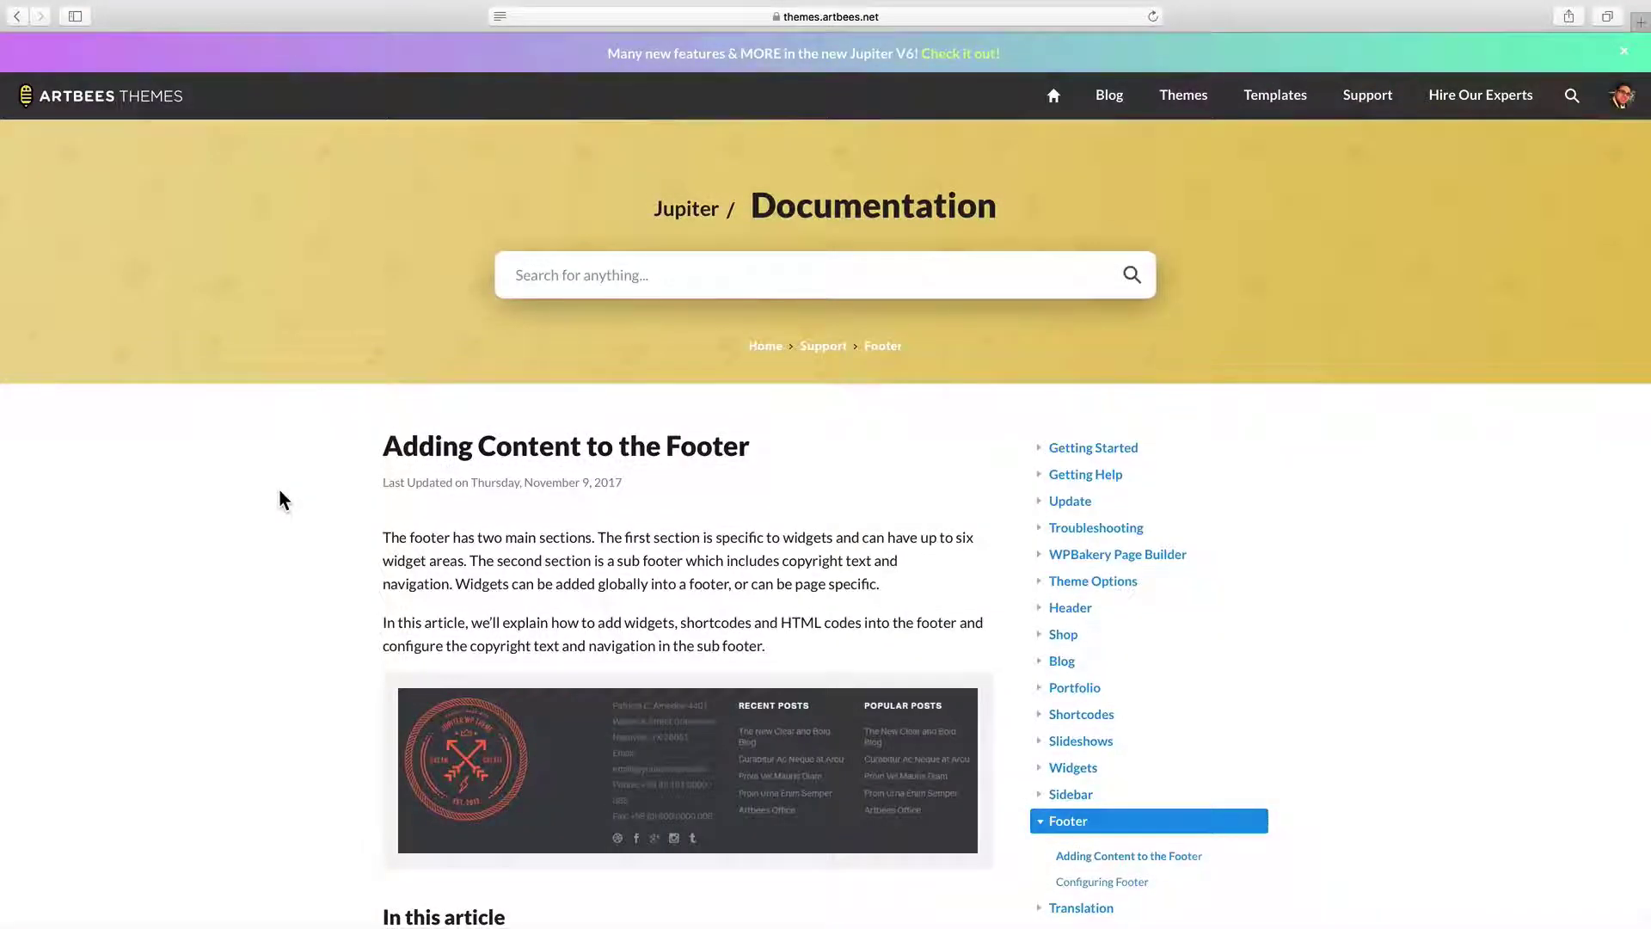
Scroll through the Adding Content to the Footer article's widget and shortcode sections
{"action": "scroll", "coordinate": [280, 495], "scroll_direction": "down", "scroll_amount": 14}
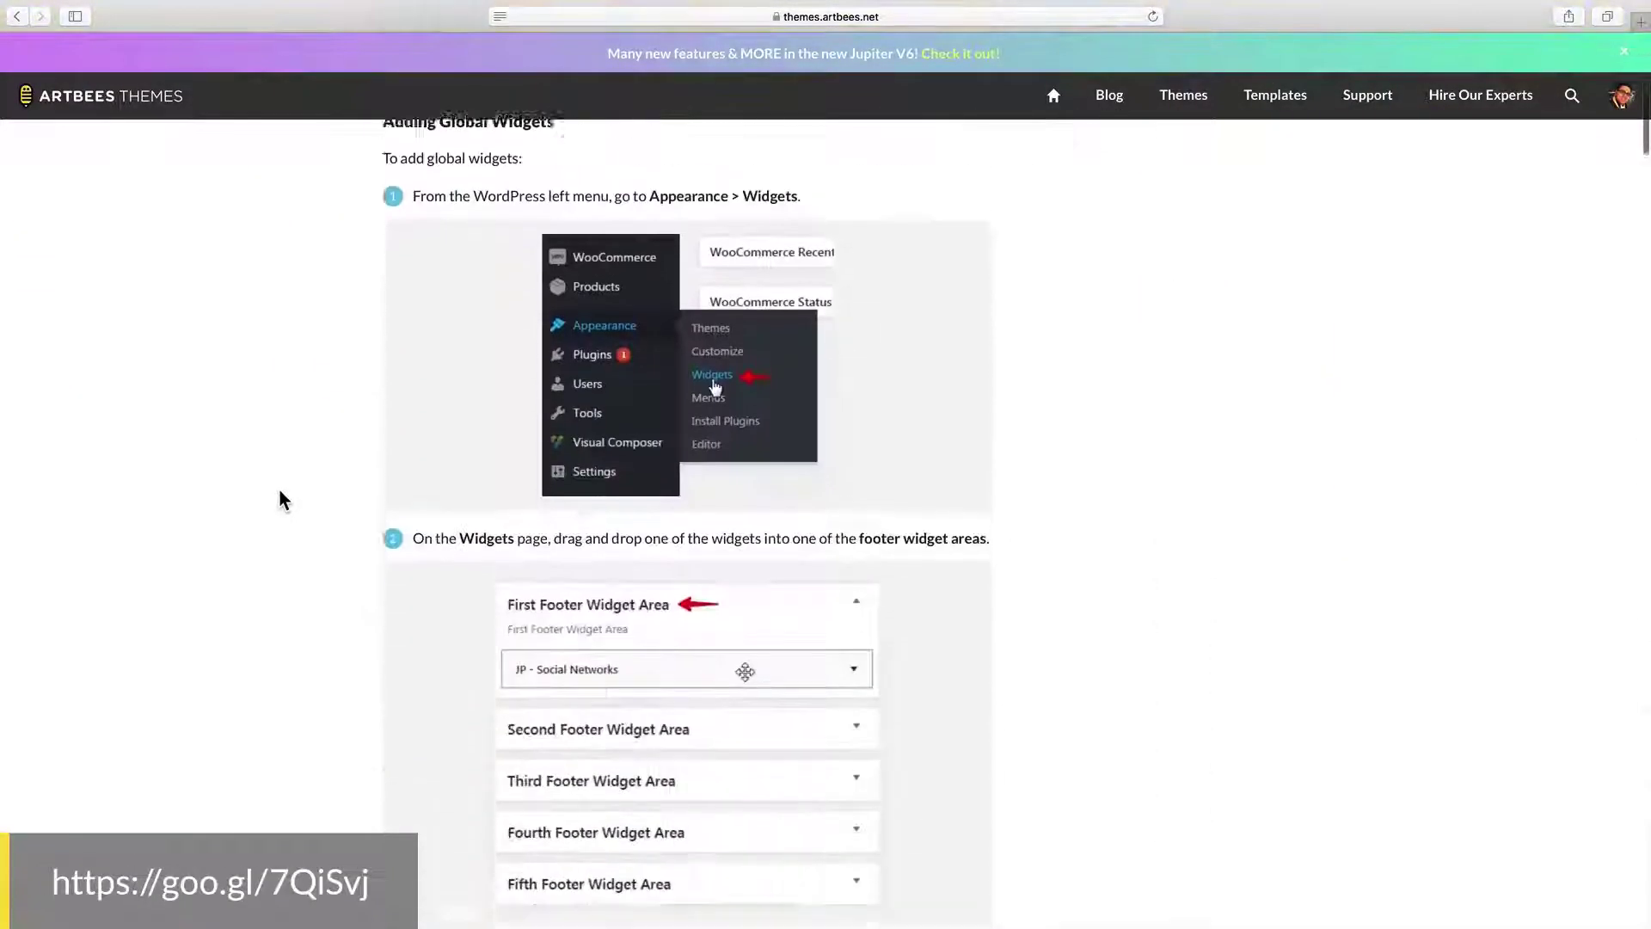
{"action": "scroll", "coordinate": [280, 493], "scroll_direction": "down", "scroll_amount": 15}
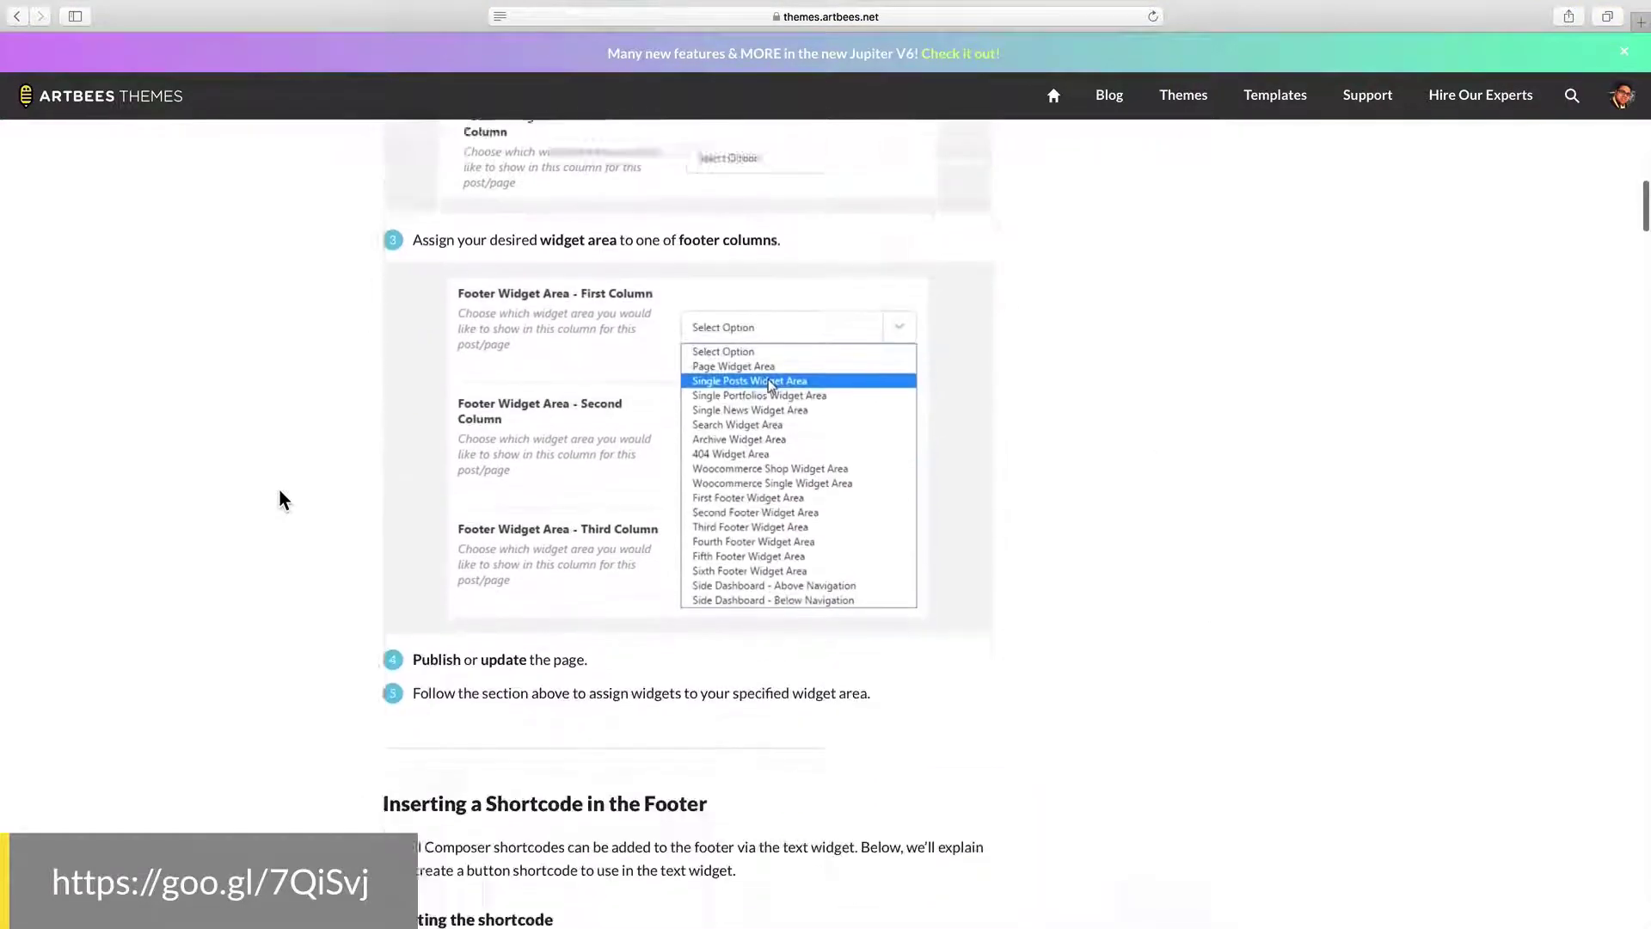
{"action": "scroll", "coordinate": [280, 496], "scroll_direction": "down", "scroll_amount": 13}
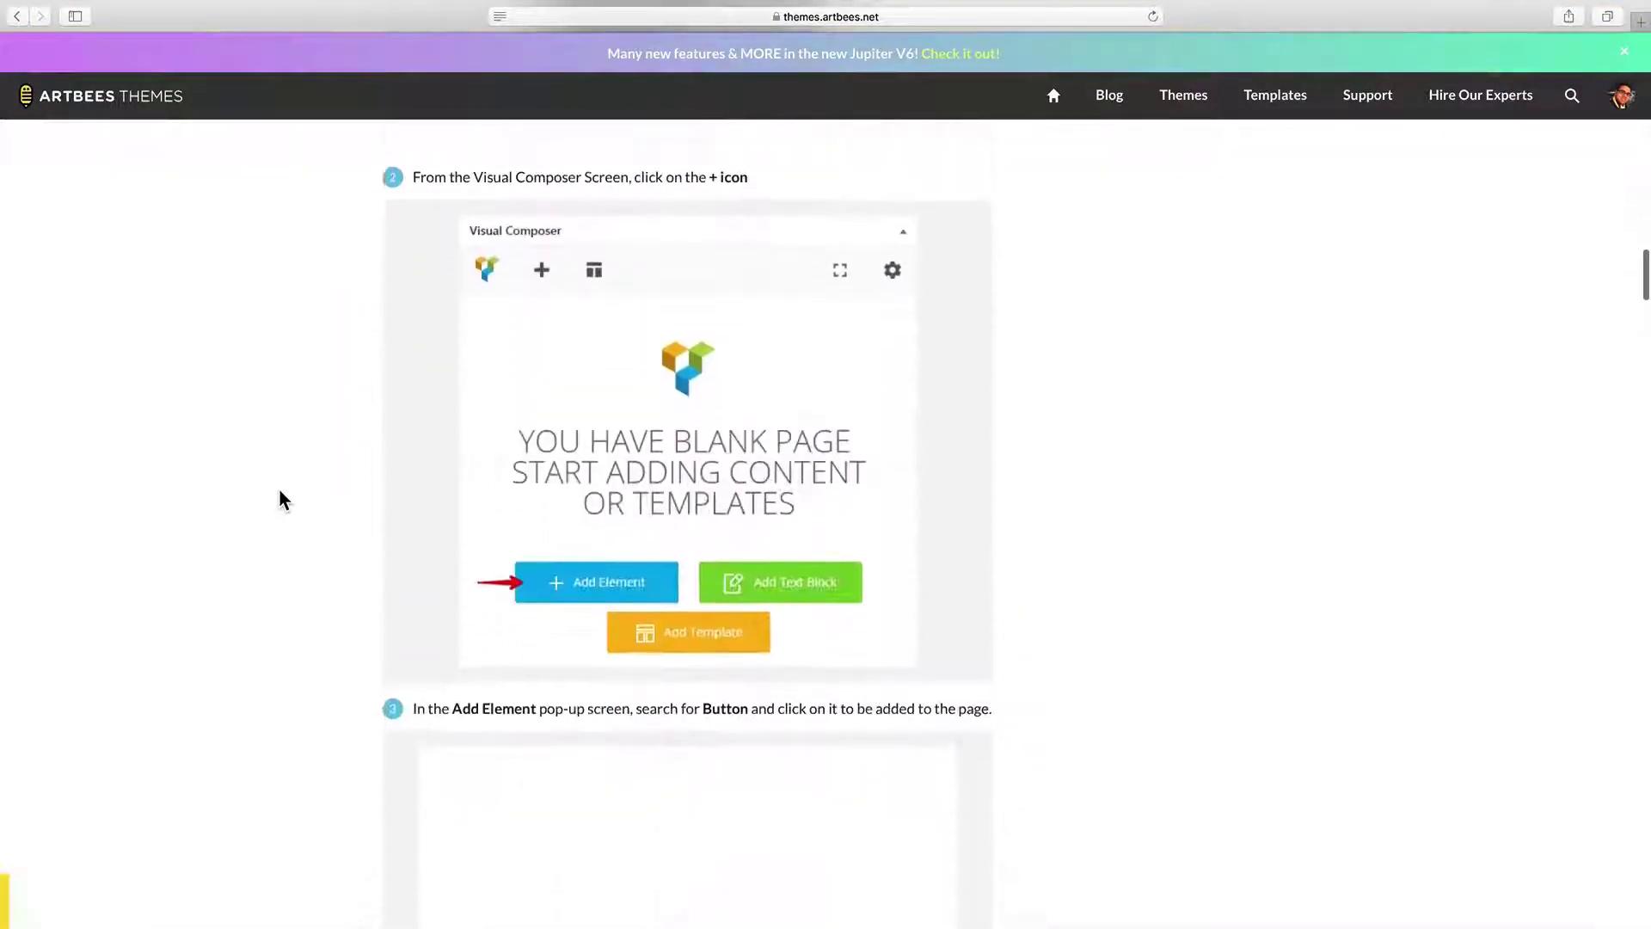